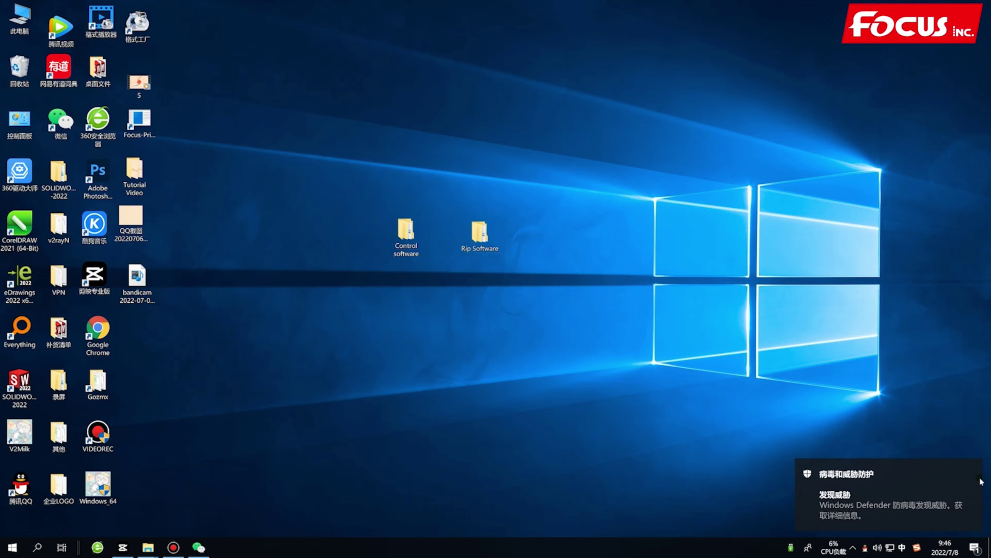
Step: Dismiss the Windows Defender threat notification and check the background programs hidden in the system tray
click(974, 469)
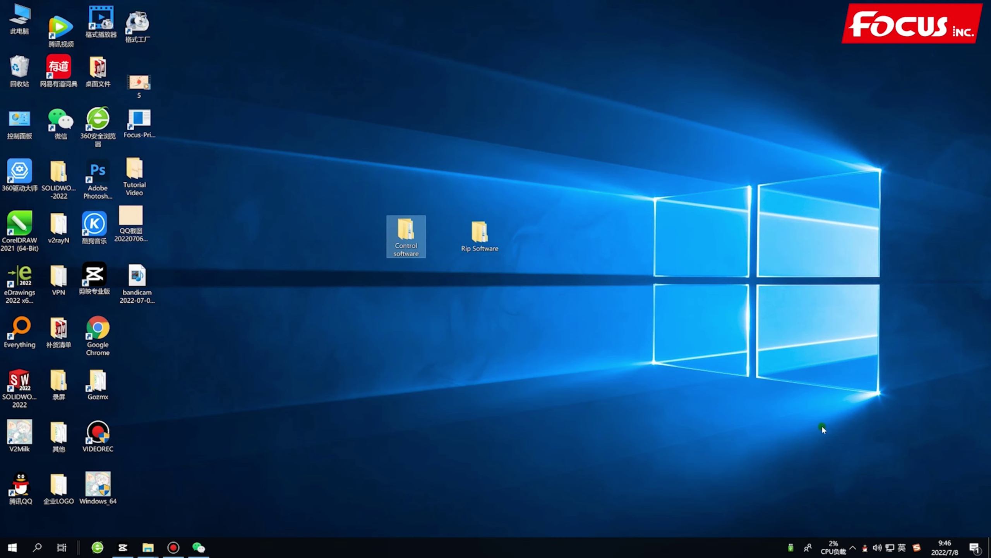
click(853, 549)
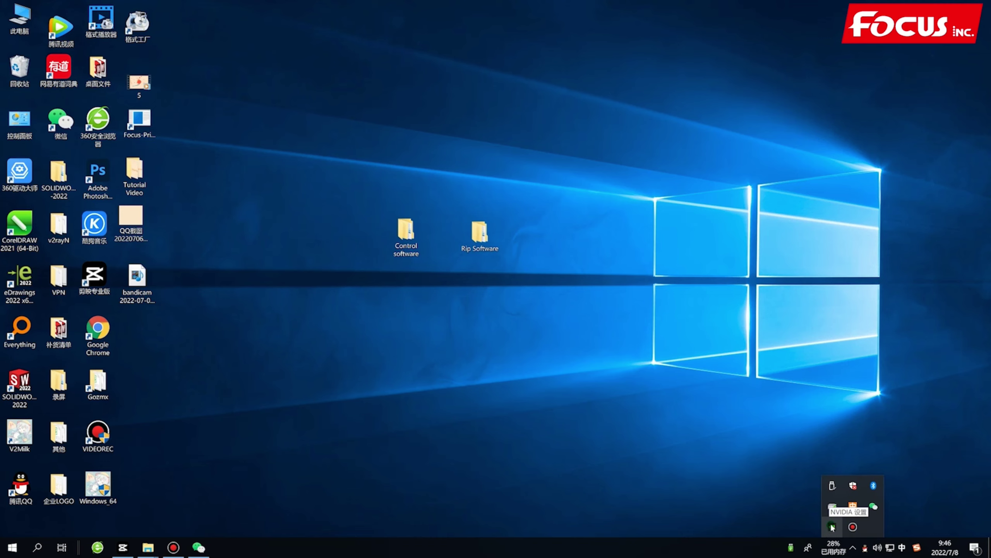
click(742, 449)
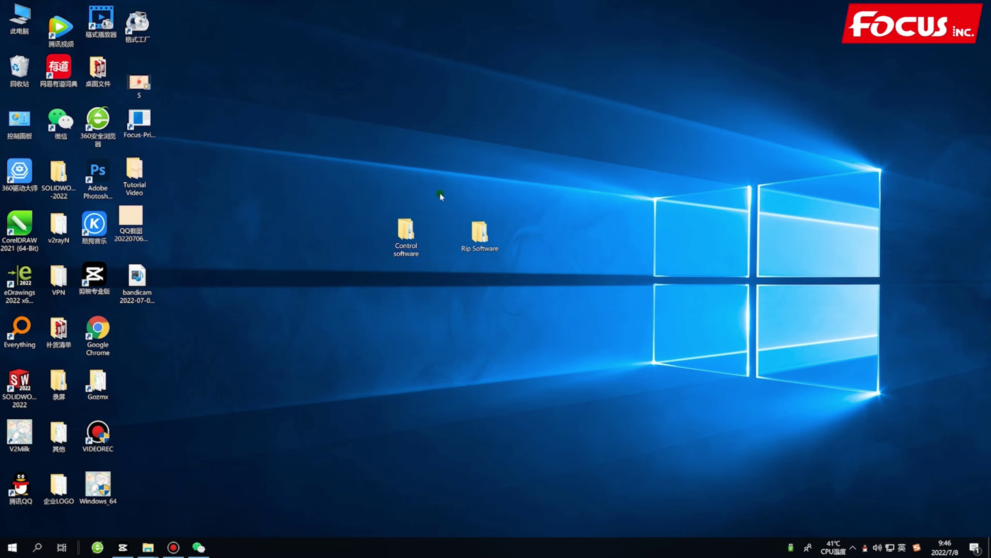
Step: Return to the desktop from the Control software folder, close the group chat window and exit QQ completely
double_click(413, 231)
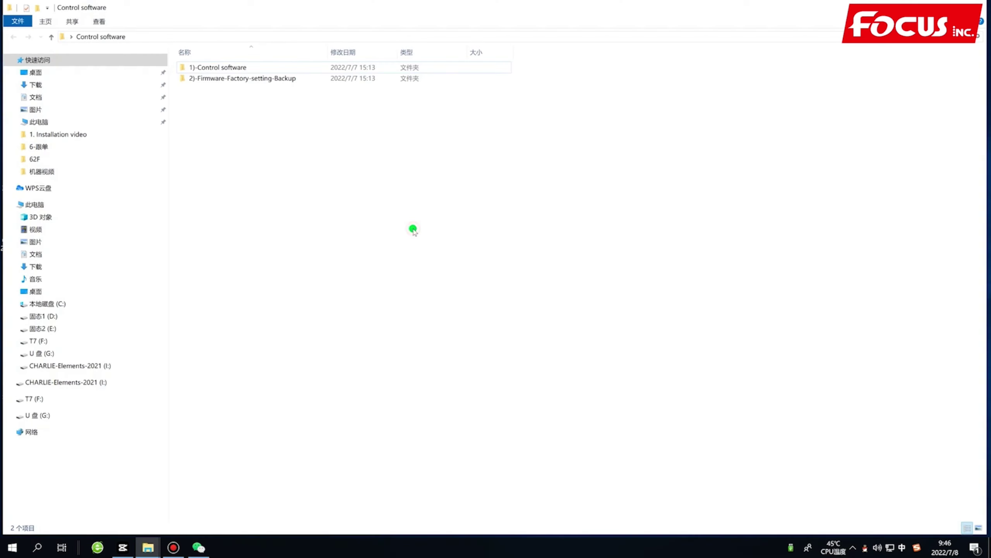
key(super+d)
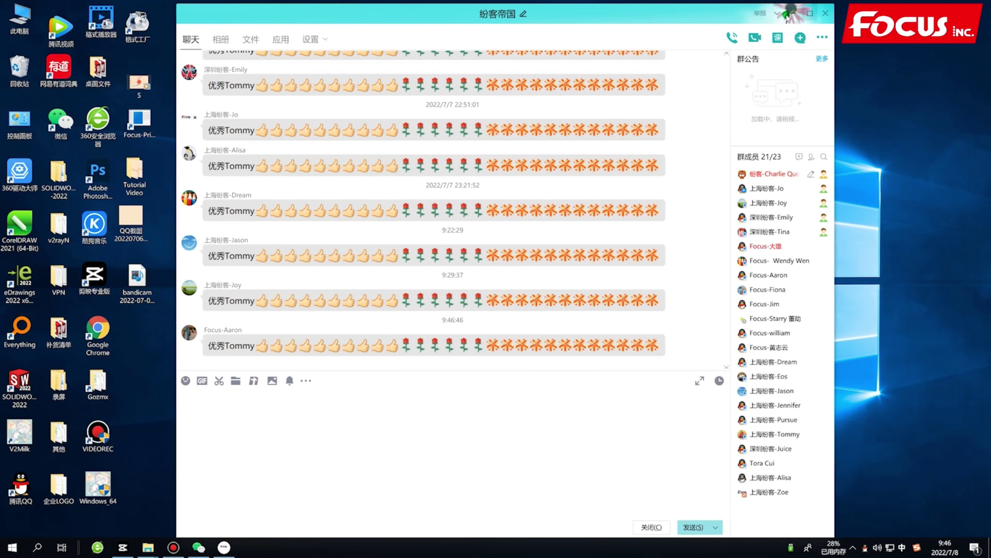
click(796, 12)
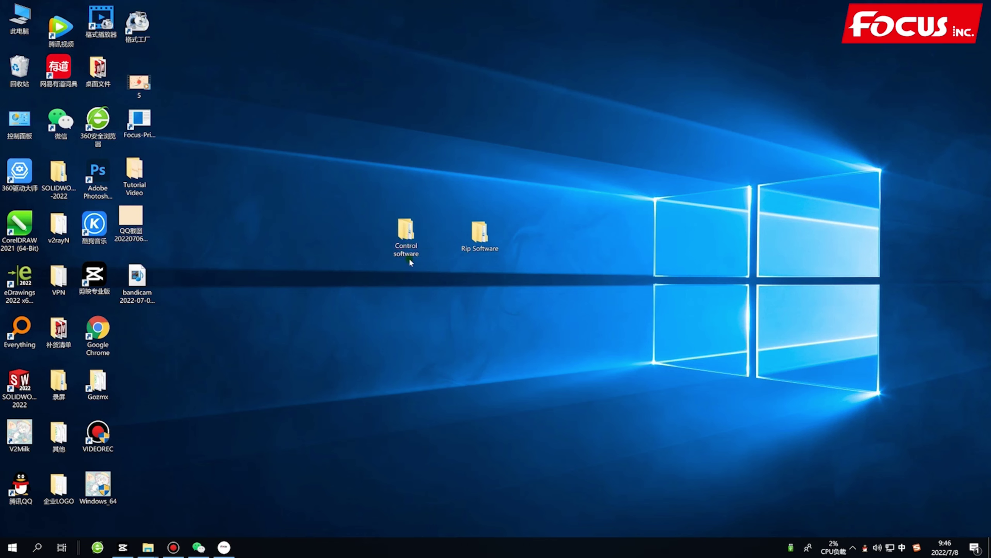
right_click(871, 543)
click(894, 533)
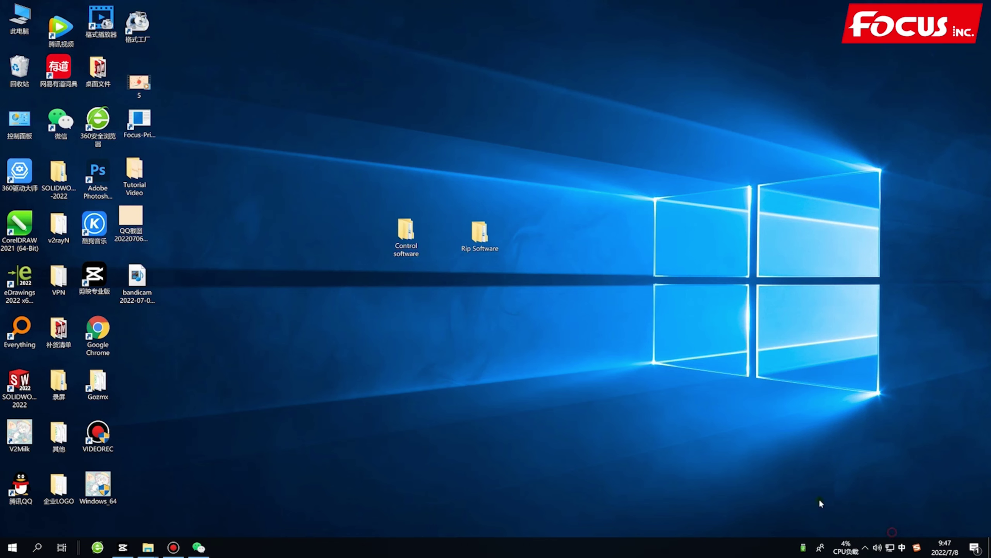
Step: Open the 1)-Control software subfolder inside the desktop's Control software folder and run the Focus-Print-V5.7.9.0.50FlctCy_20210928(1) application
double_click(403, 233)
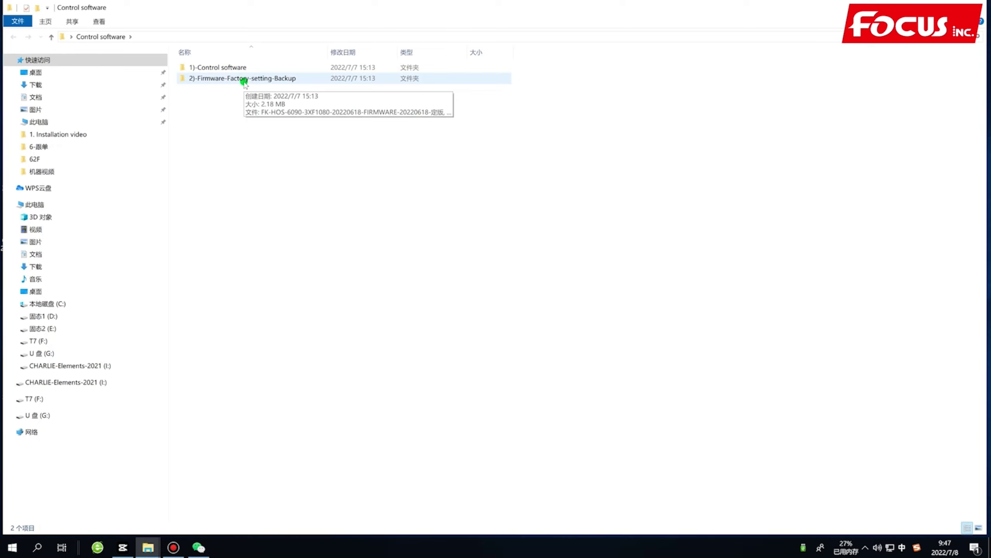
click(227, 69)
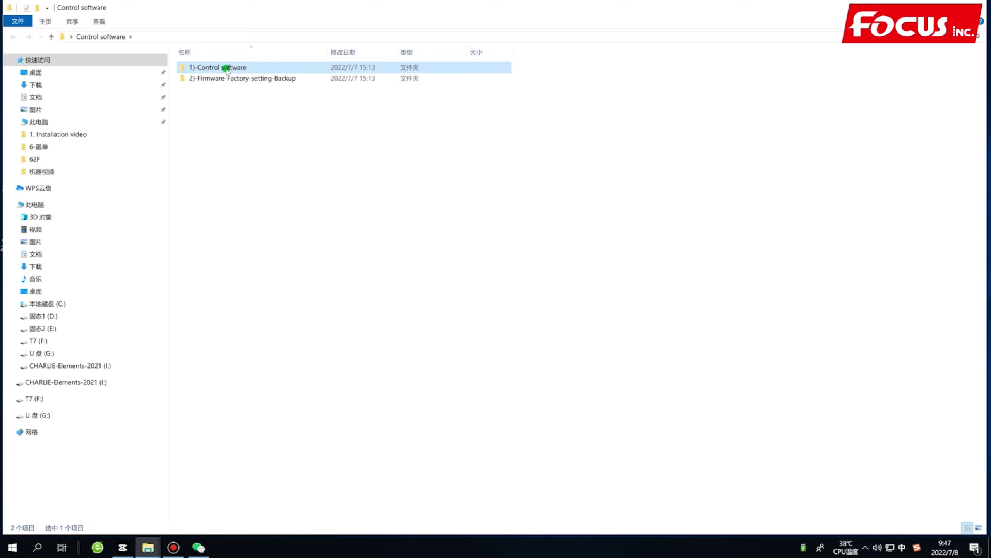
double_click(226, 68)
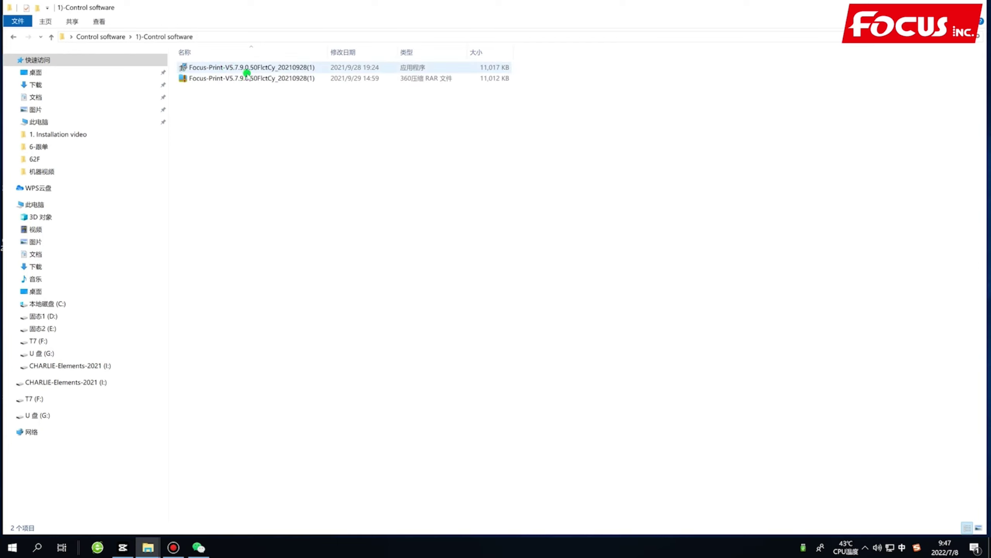
click(277, 68)
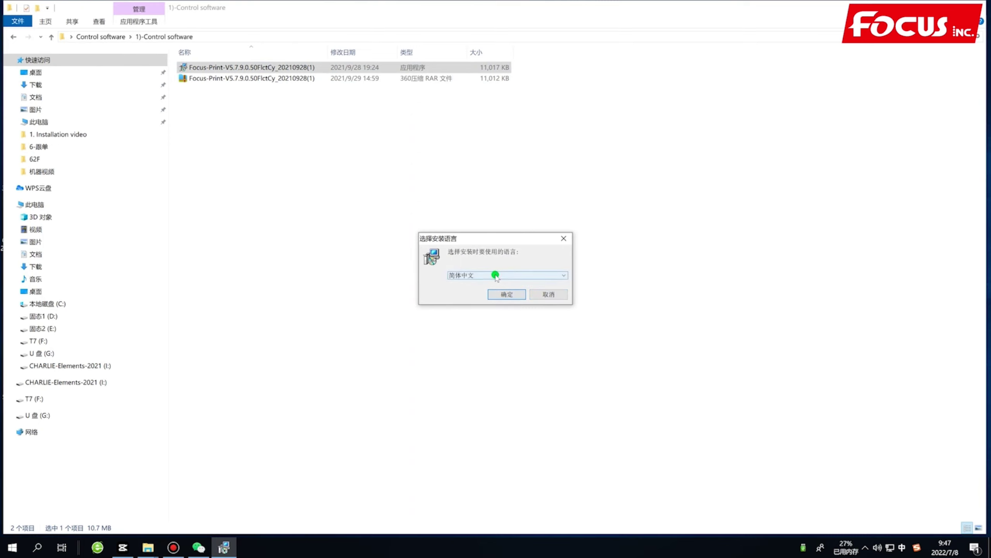
Step: Choose English as the installation language and proceed to the setup wizard
click(481, 276)
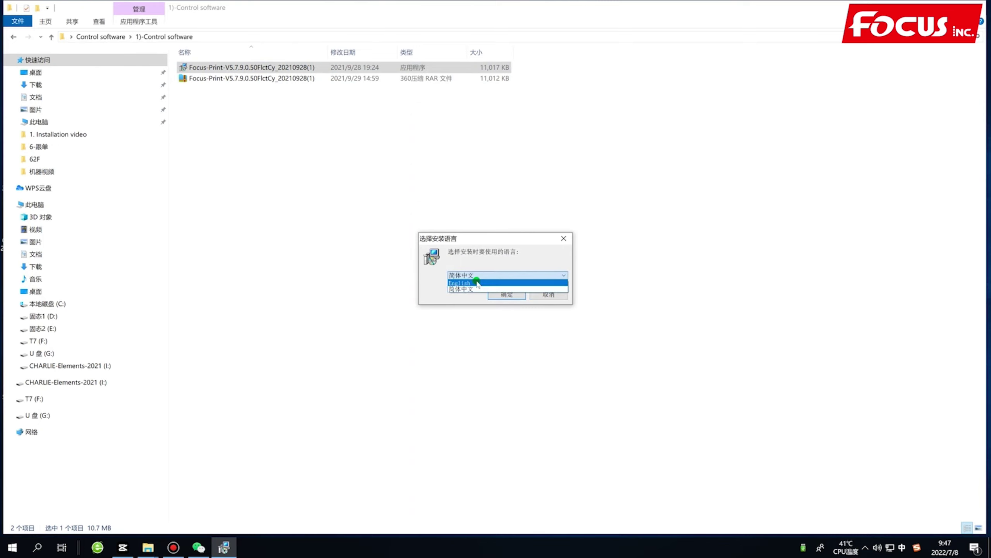
click(477, 283)
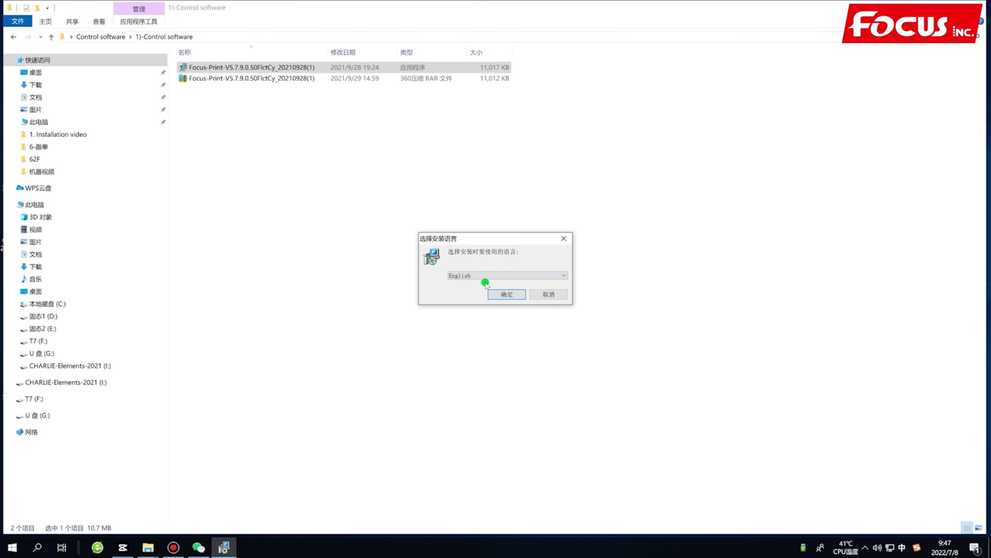
click(505, 294)
Step: Install Focus-Print with the default wizard settings, keeping the Focus-Print Start Menu folder, and finish the setup
click(557, 349)
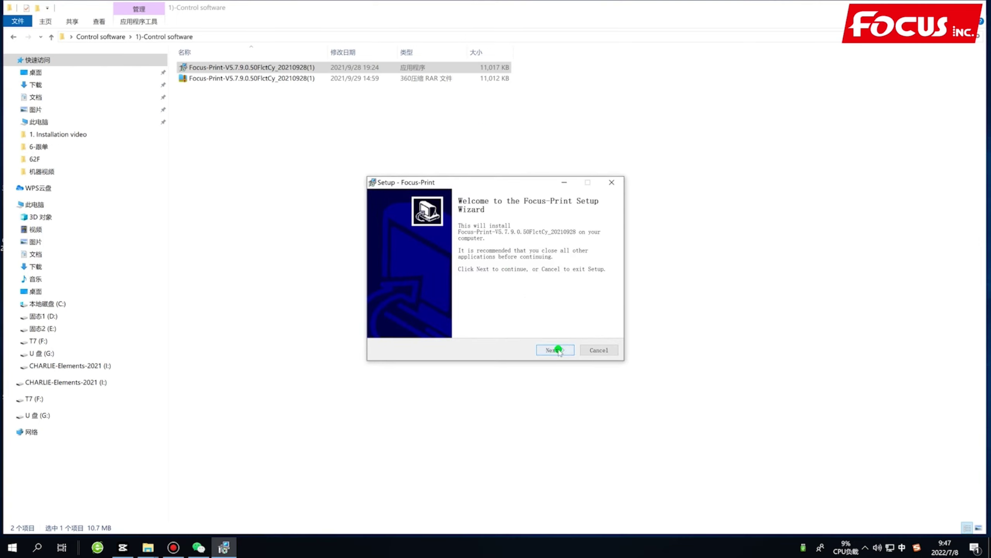
click(557, 350)
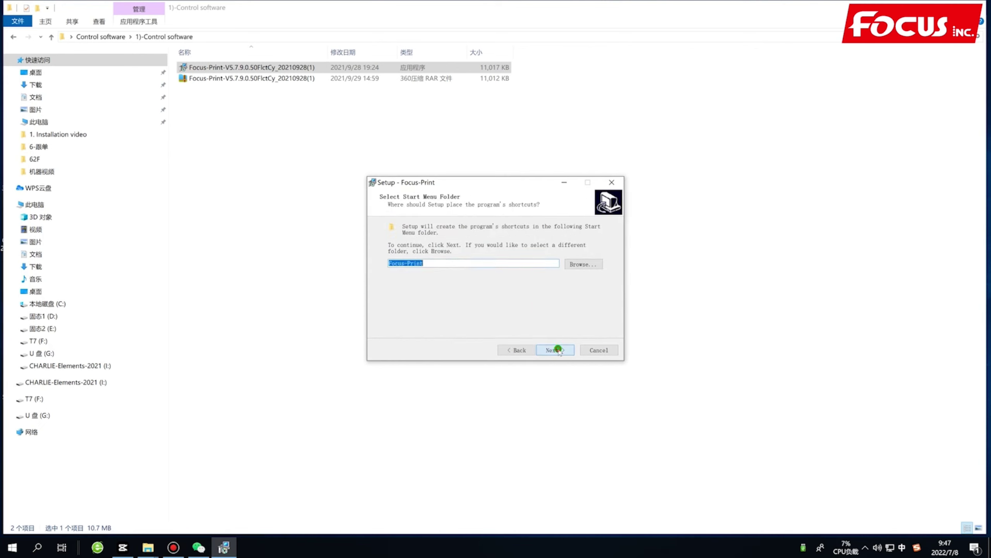
click(558, 350)
click(557, 349)
click(558, 349)
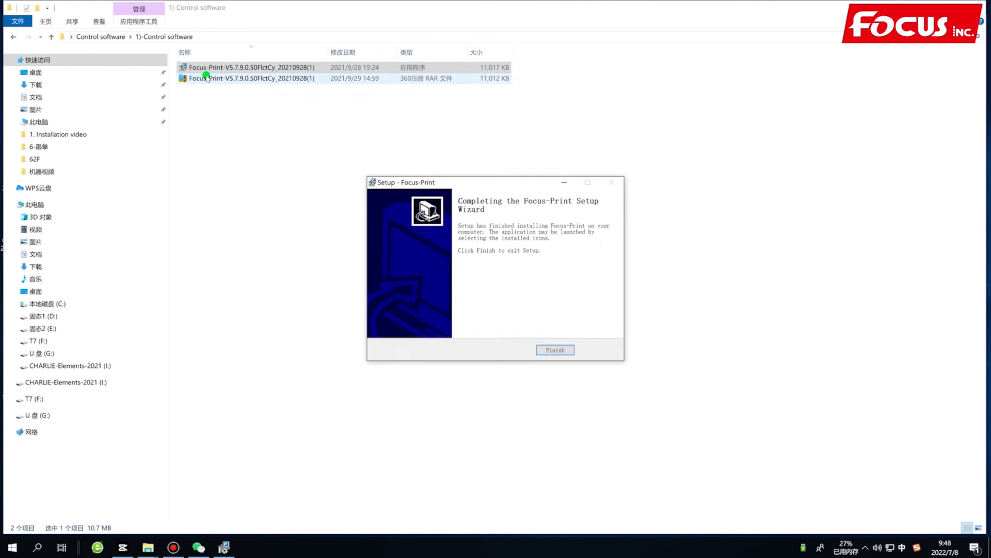
click(557, 349)
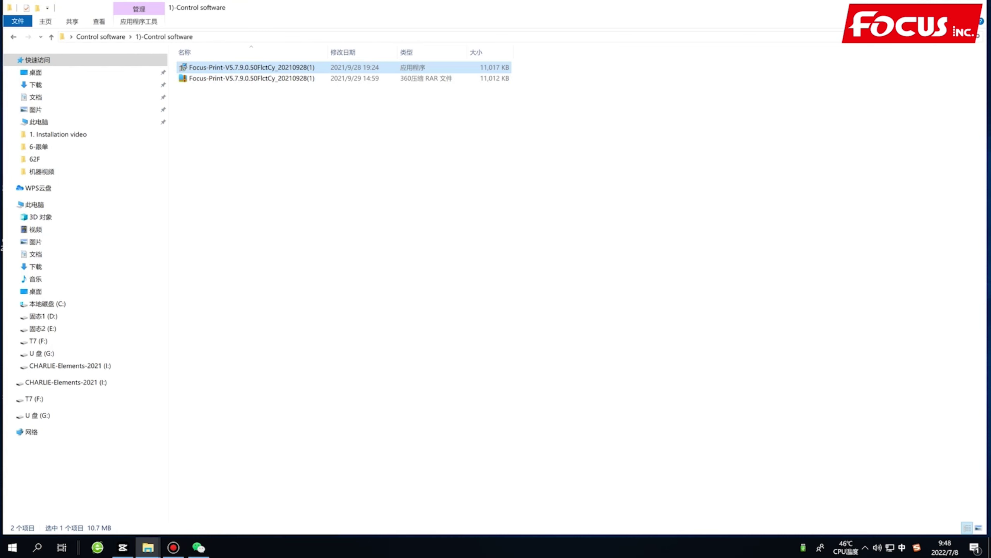
Step: Close the installer folder, move the new Focus-Print shortcut to the empty desktop area below the two software folders, and launch it
click(931, 3)
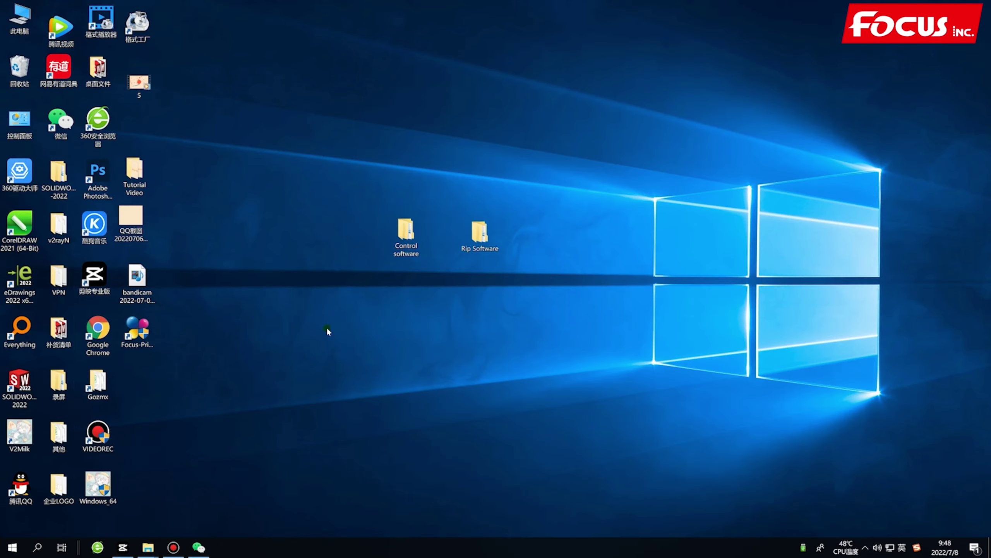
drag(149, 336, 484, 336)
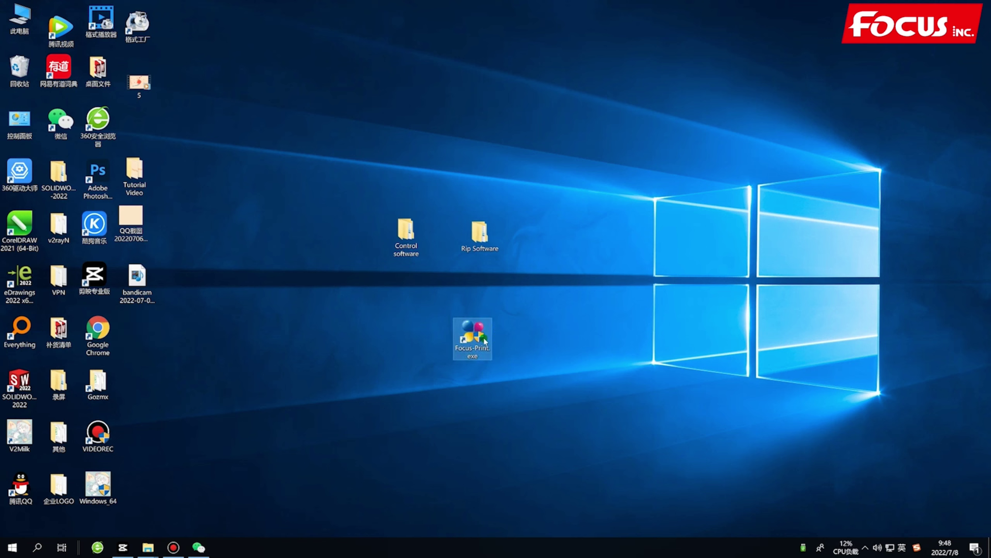
double_click(486, 337)
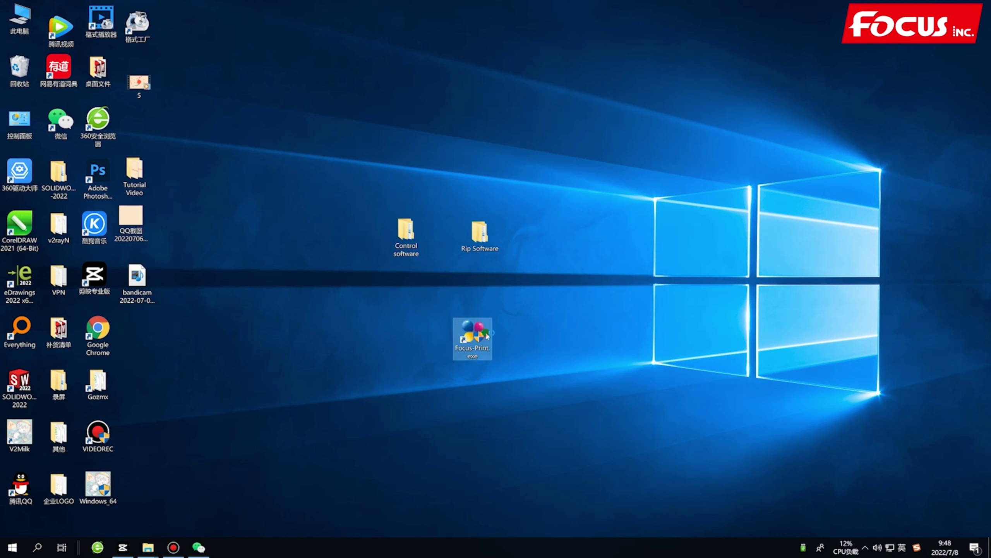
click(431, 350)
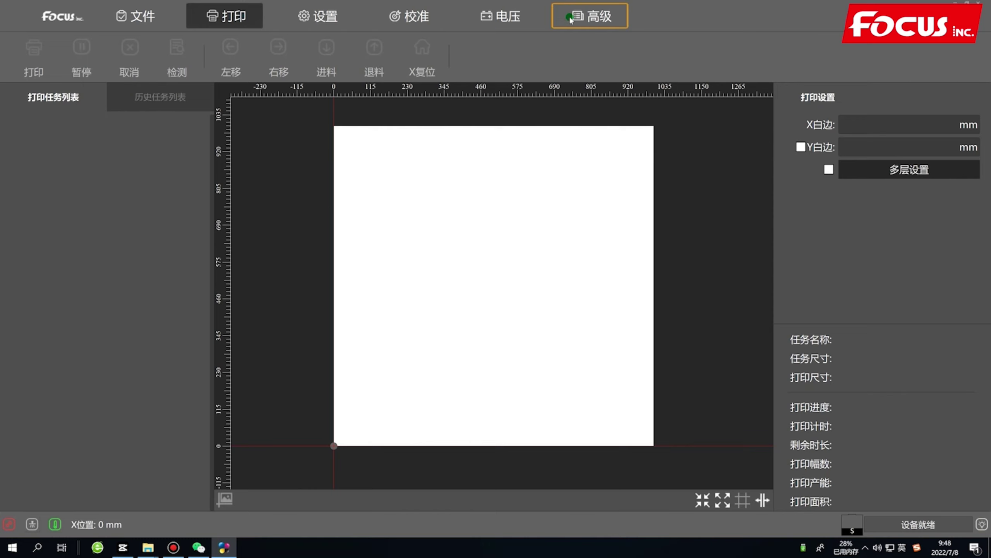
Step: Examine the Settings, Calibration and Voltage sections of Focus-Print and the Advanced section's factory, version, RIP-while-printing and advanced settings pages
click(582, 16)
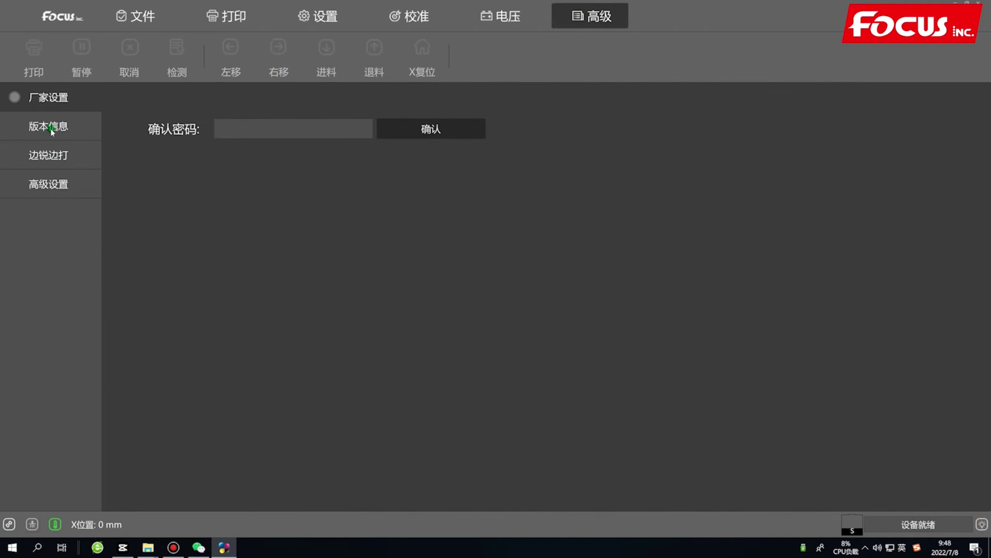
click(48, 182)
click(47, 156)
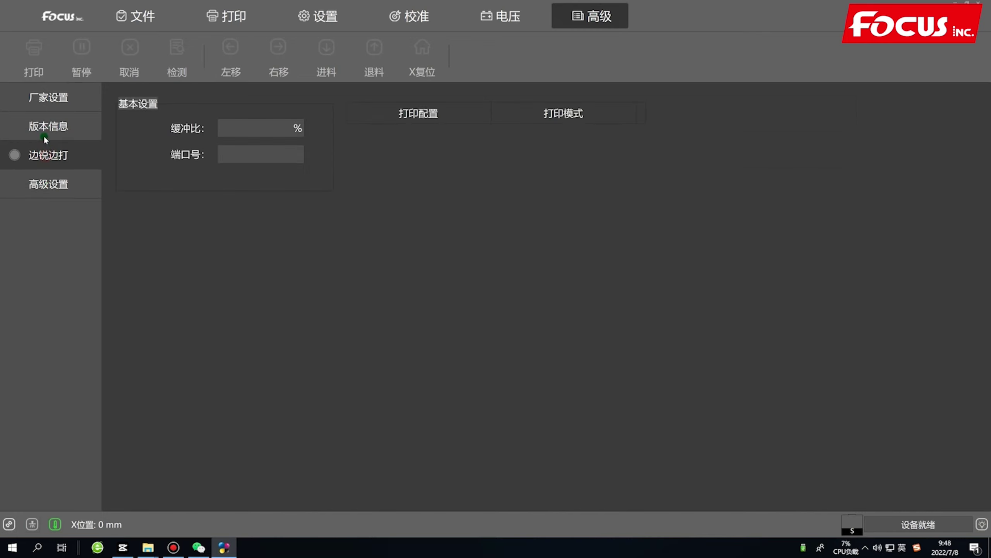
click(44, 127)
click(49, 101)
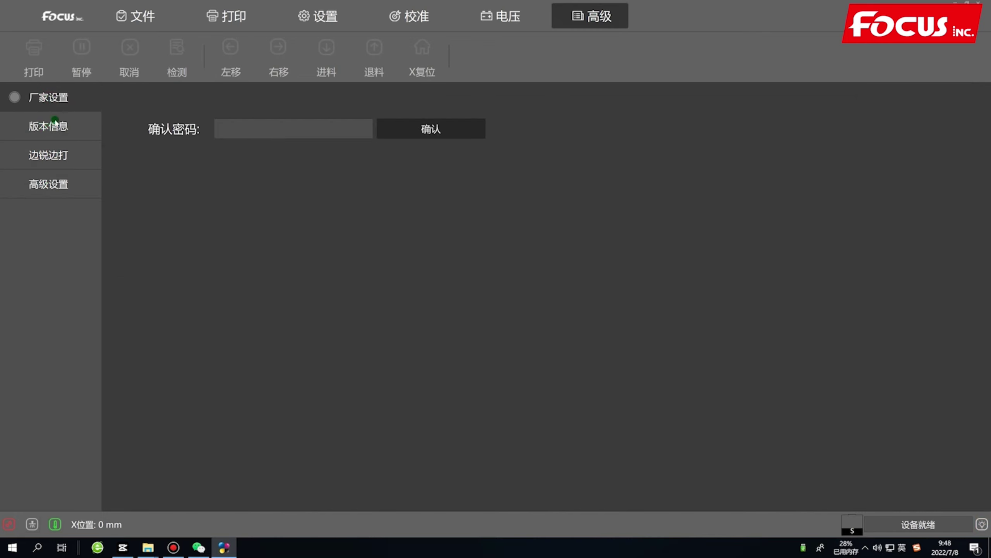
click(324, 16)
click(432, 16)
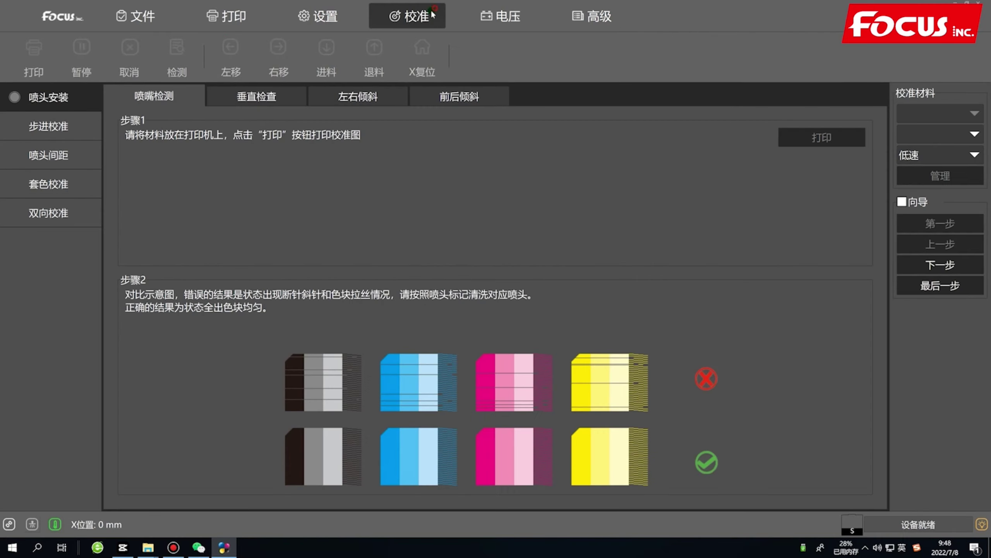
click(506, 15)
click(591, 18)
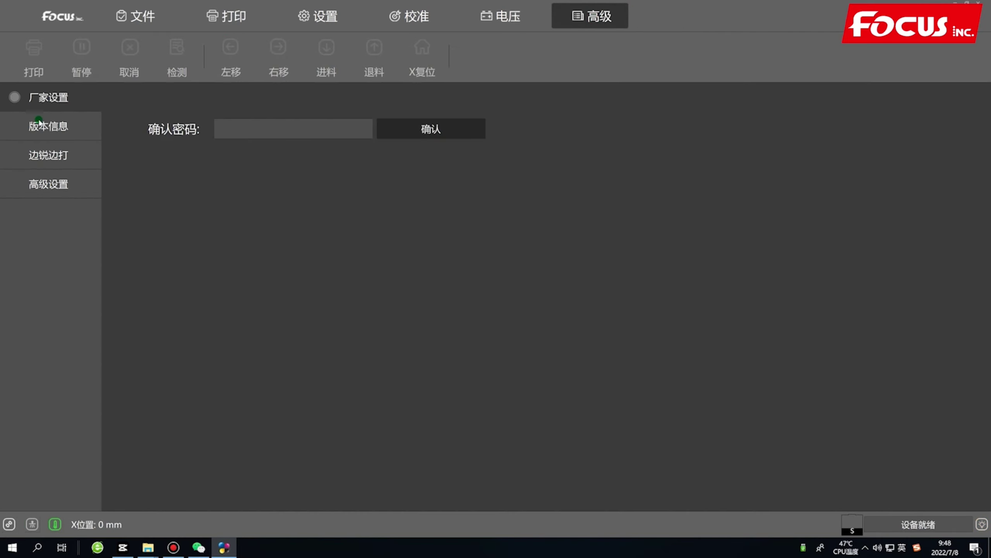
click(45, 129)
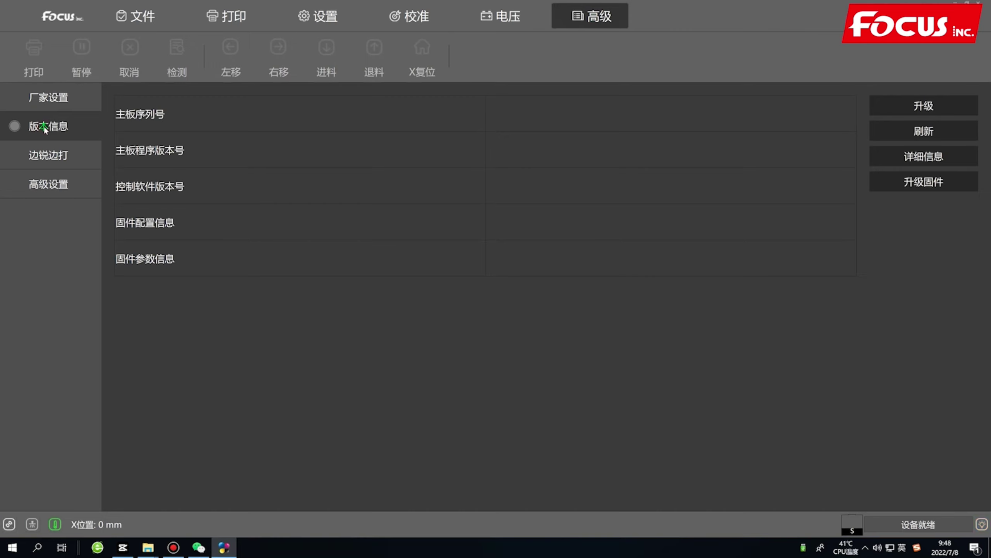
click(43, 156)
click(45, 182)
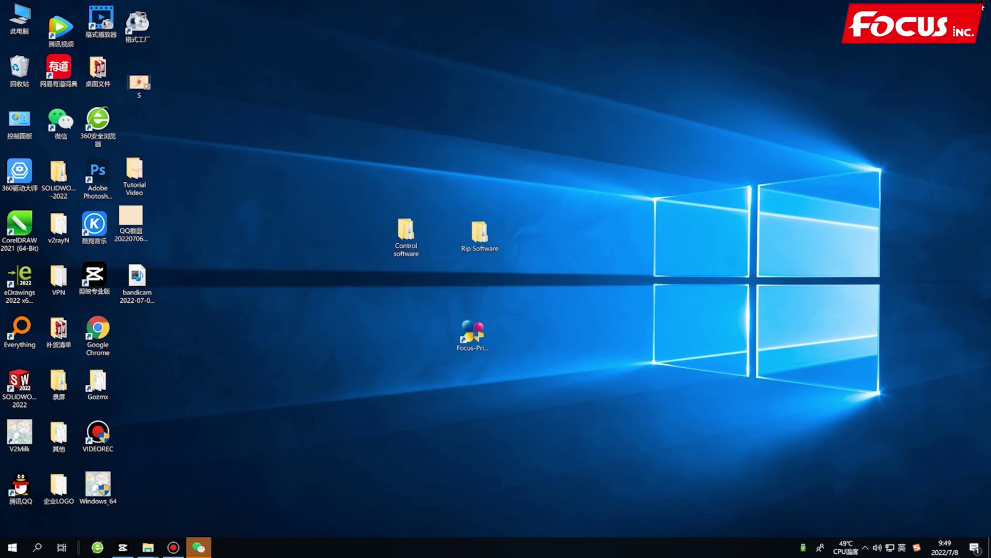
Step: Close Focus-Print and move its shortcut and the Control software folder next to the other desktop icons
click(982, 5)
drag(474, 336, 200, 336)
click(345, 345)
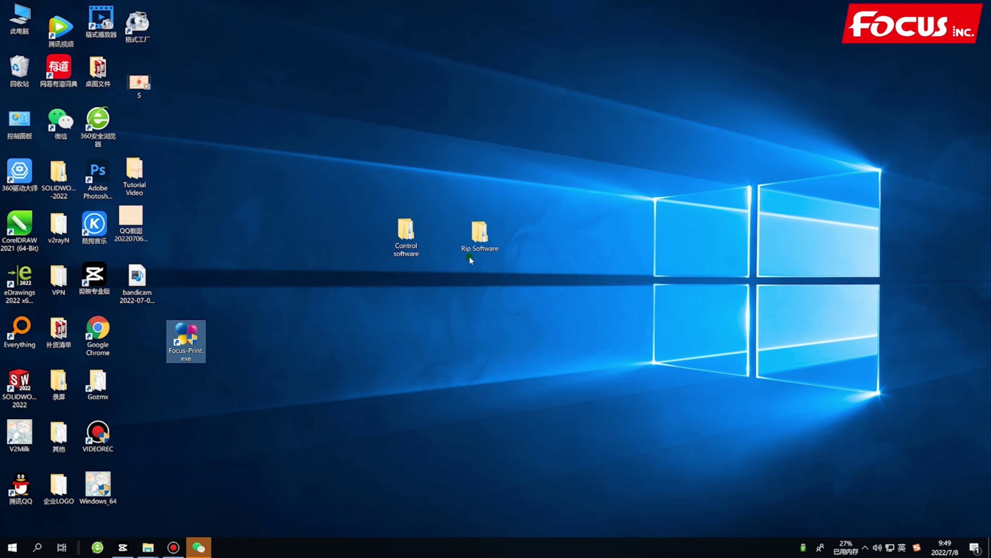
drag(406, 233, 223, 195)
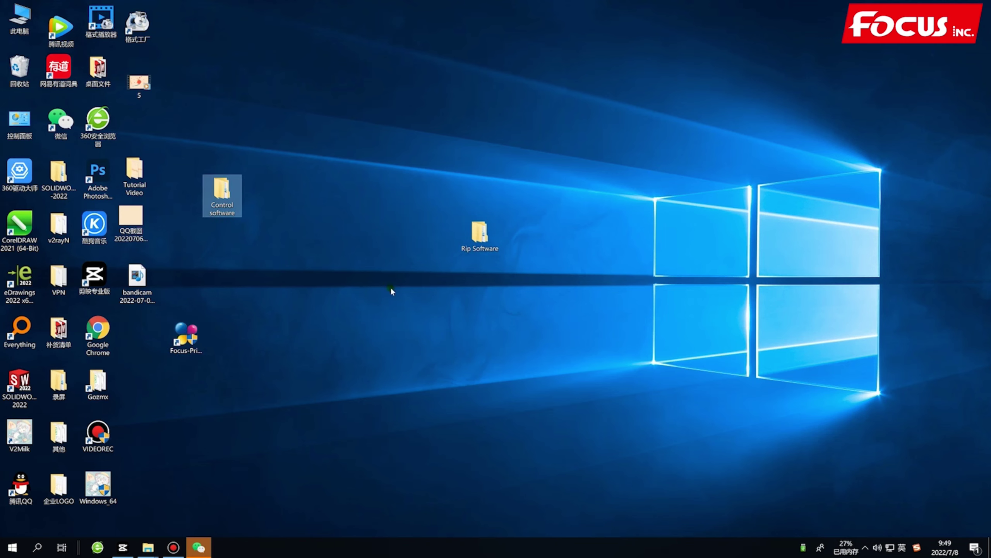
Step: Open the Rip Software folder and inspect the setup file inside the FocusRIP_Hos_V5.11 ZIP archive, closing the archive viewer again
double_click(480, 236)
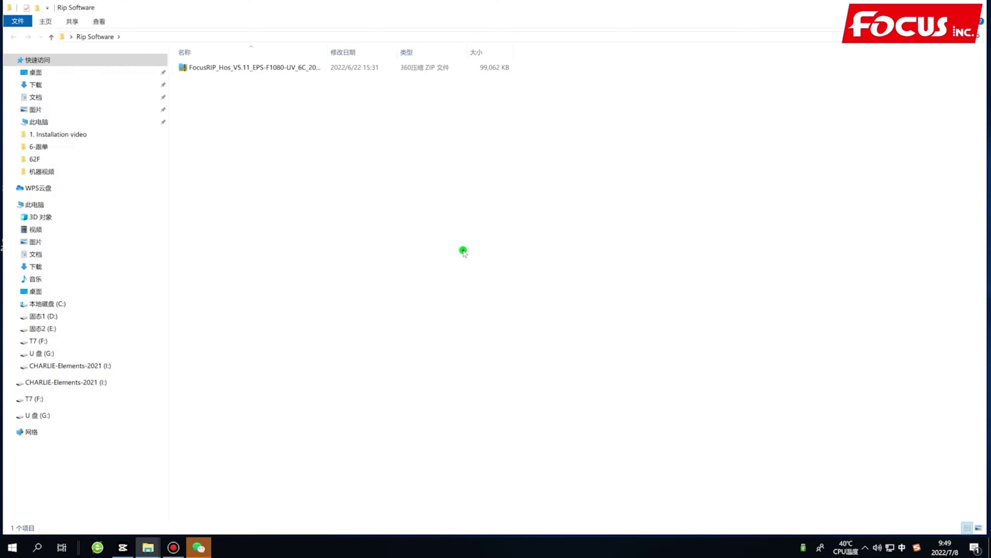
click(290, 67)
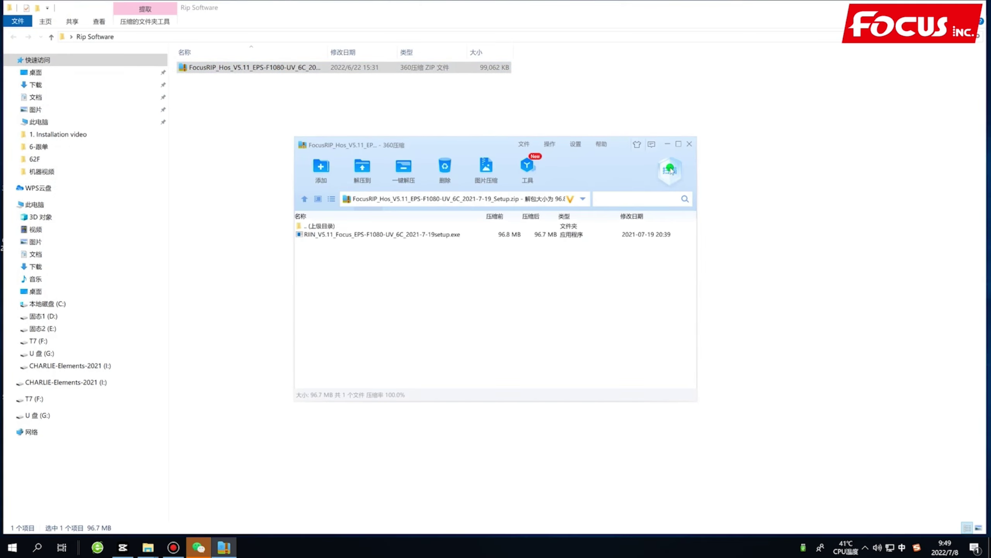
click(391, 236)
click(690, 144)
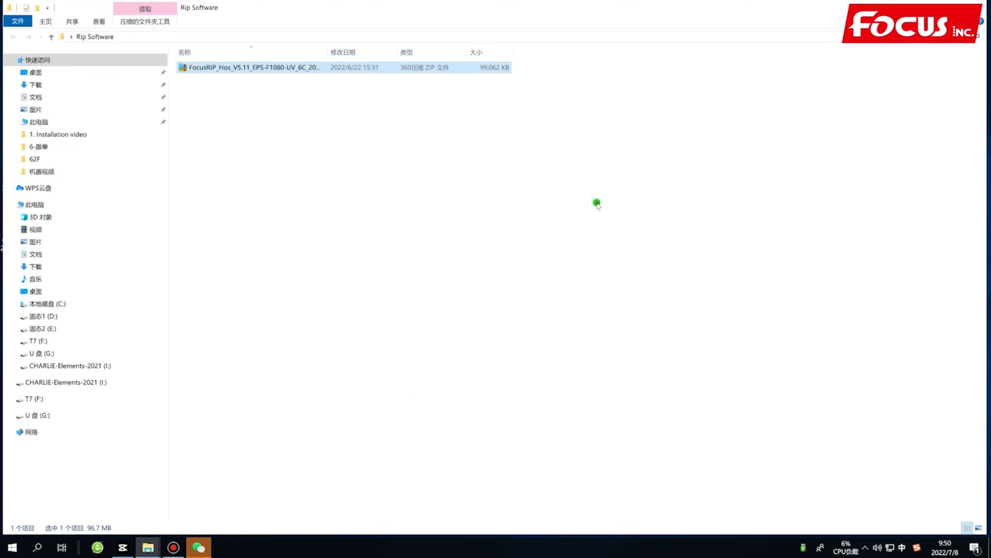
Step: Widen the name column in the Rip Software folder to show the archive's full file name
click(597, 203)
drag(330, 53, 441, 53)
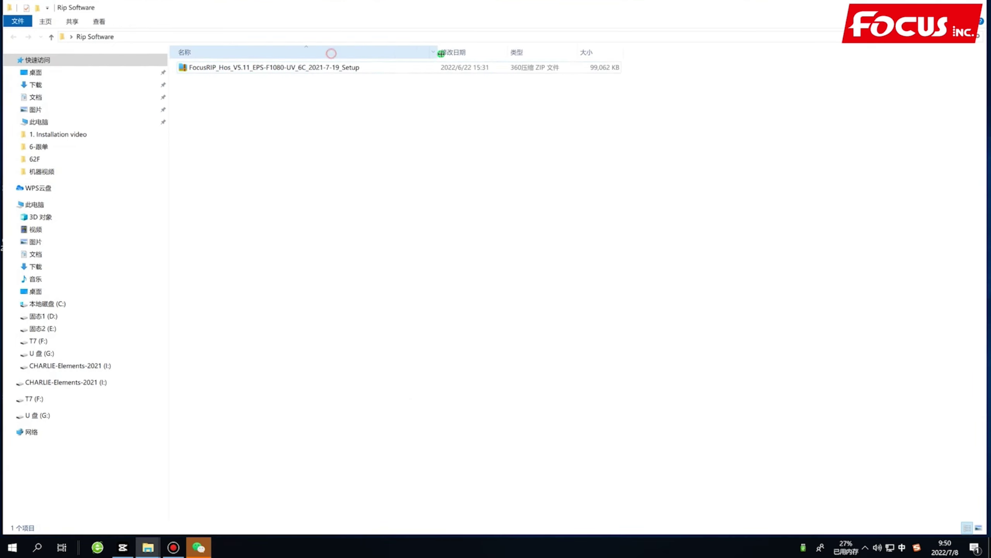
click(276, 72)
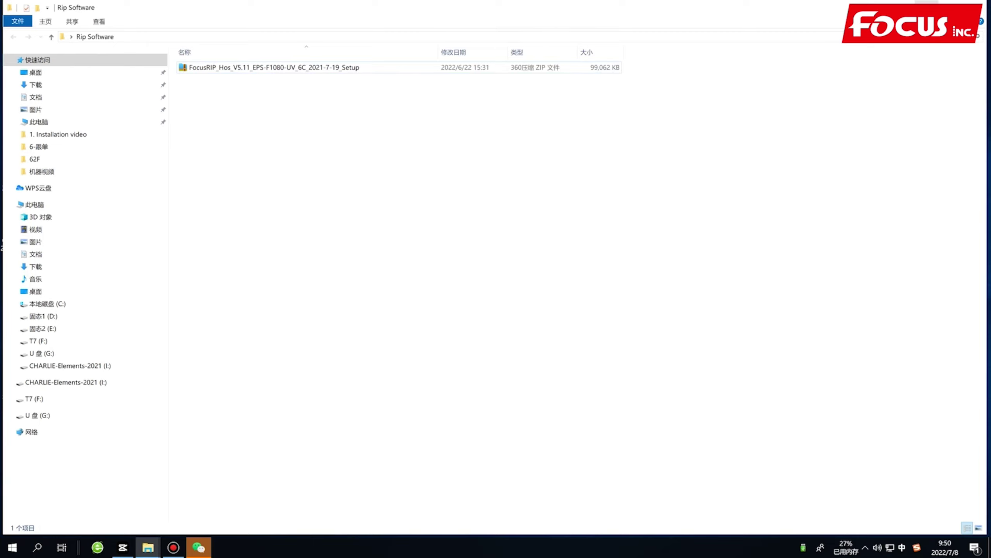
click(927, 7)
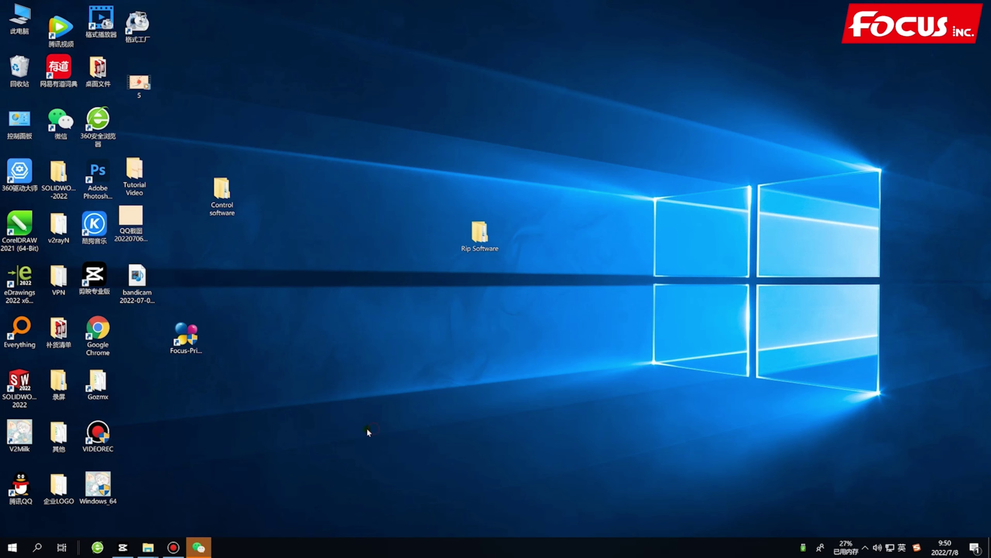
click(172, 546)
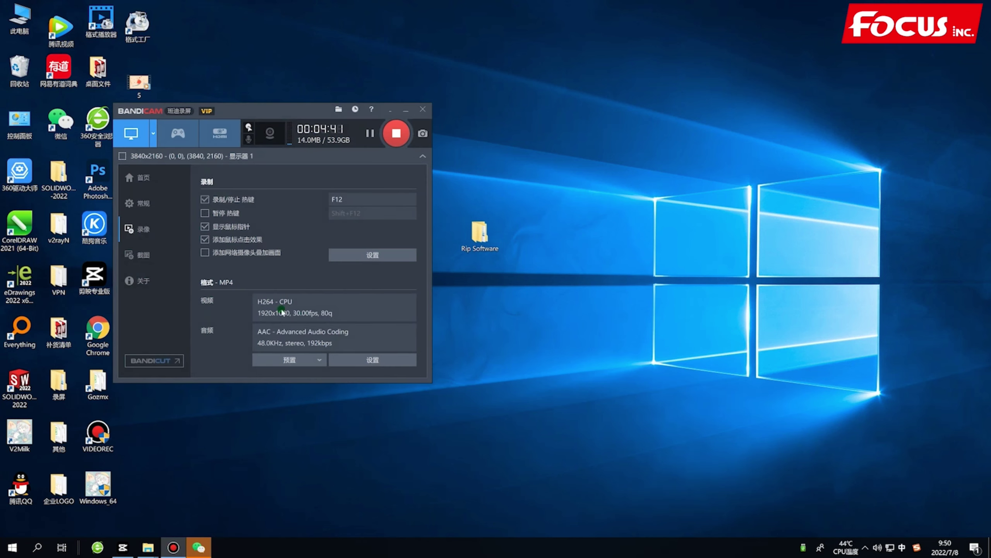
click(371, 134)
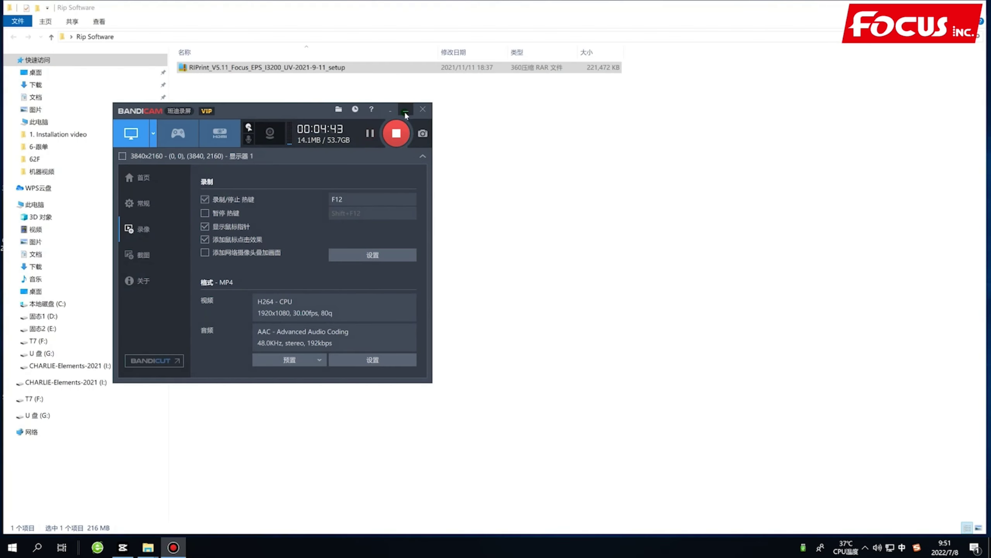
click(406, 112)
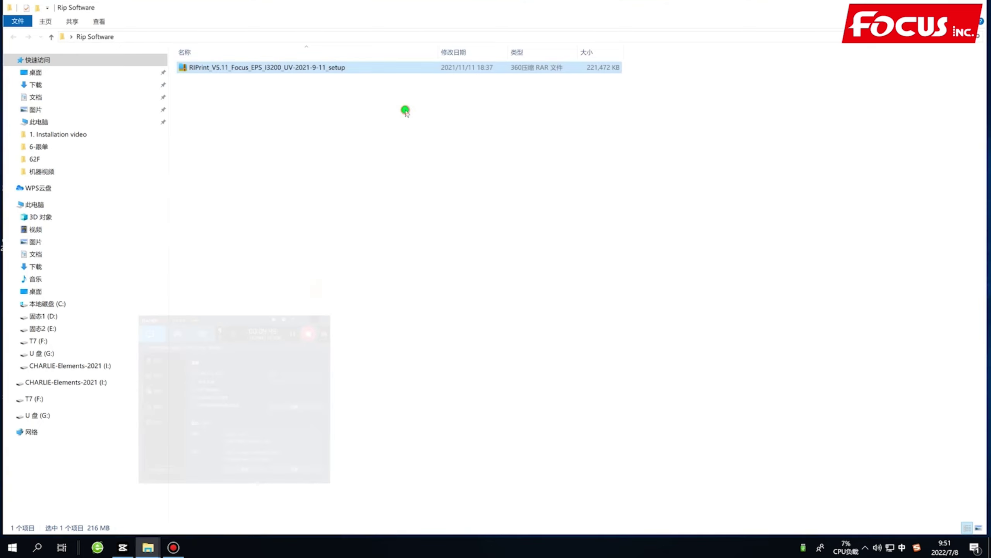
Step: Open the RIPrint_V5.11_Focus_EPS_I3200_UV RAR archive and start its setup program with English as the installation language
click(367, 166)
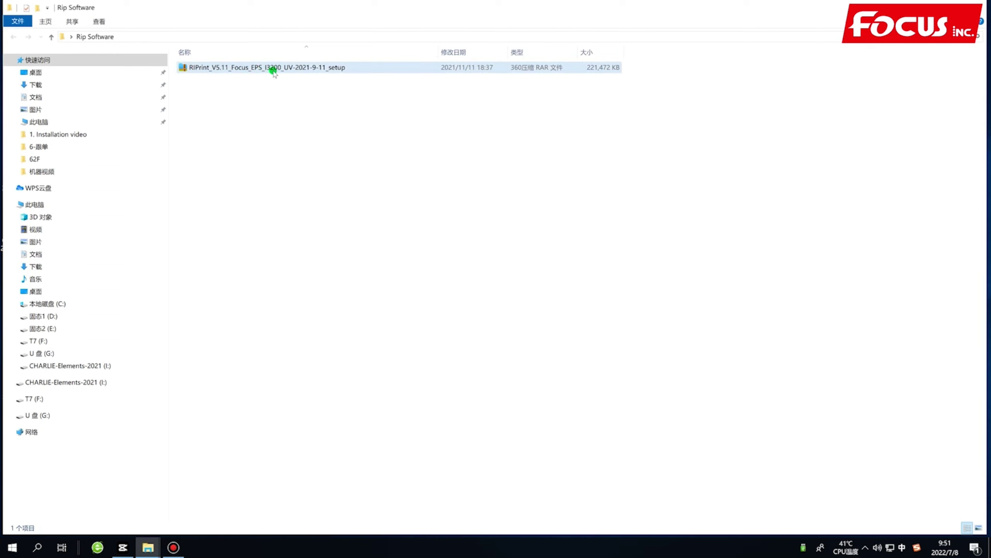
double_click(289, 68)
click(369, 235)
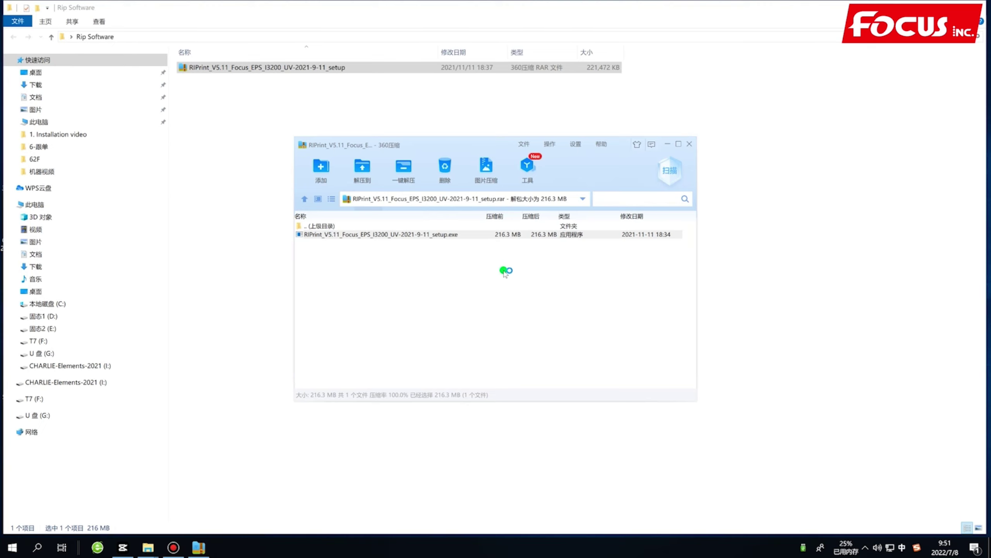
click(491, 279)
click(478, 284)
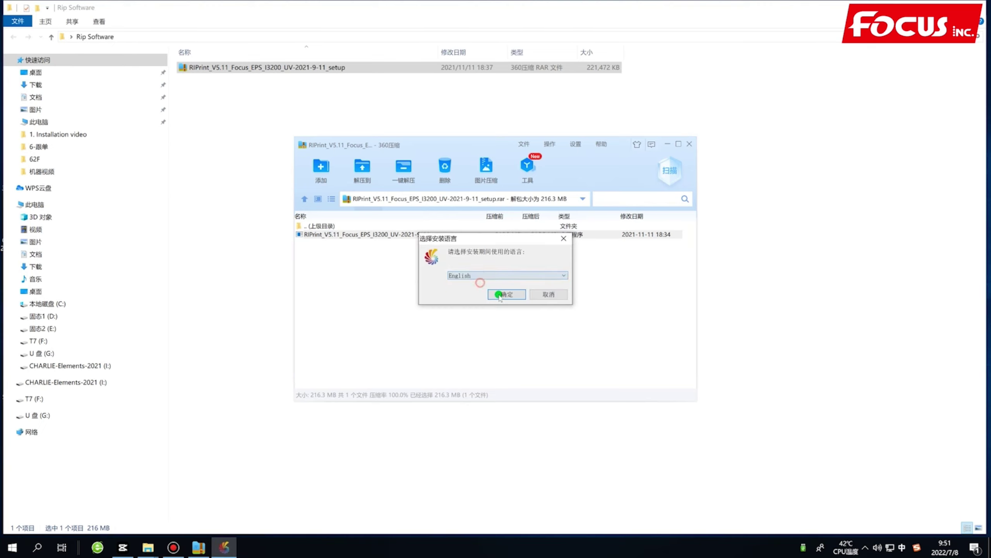
click(506, 294)
Step: Accept the RIPrint licence agreement and start the installation with both desktop and Quick Launch icons
click(549, 338)
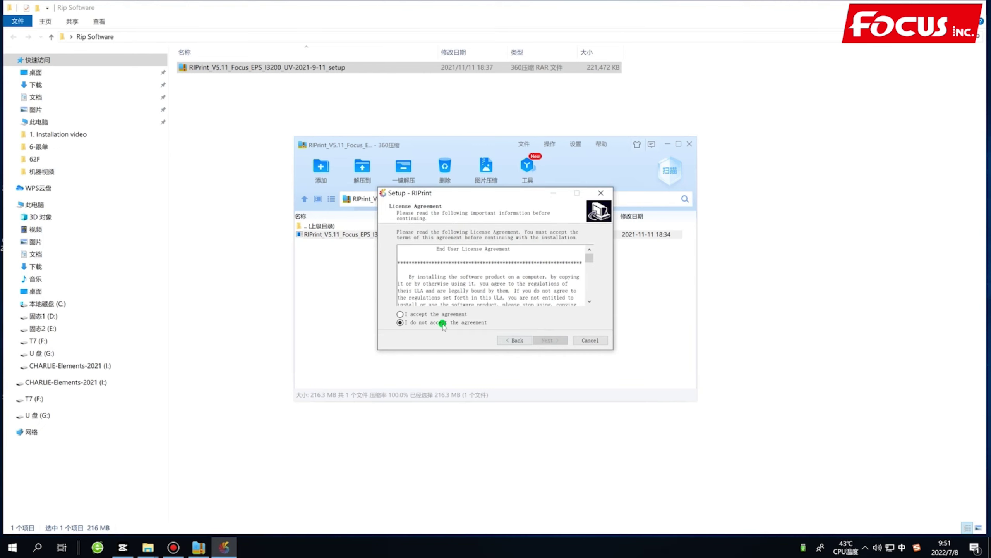
click(424, 314)
click(550, 340)
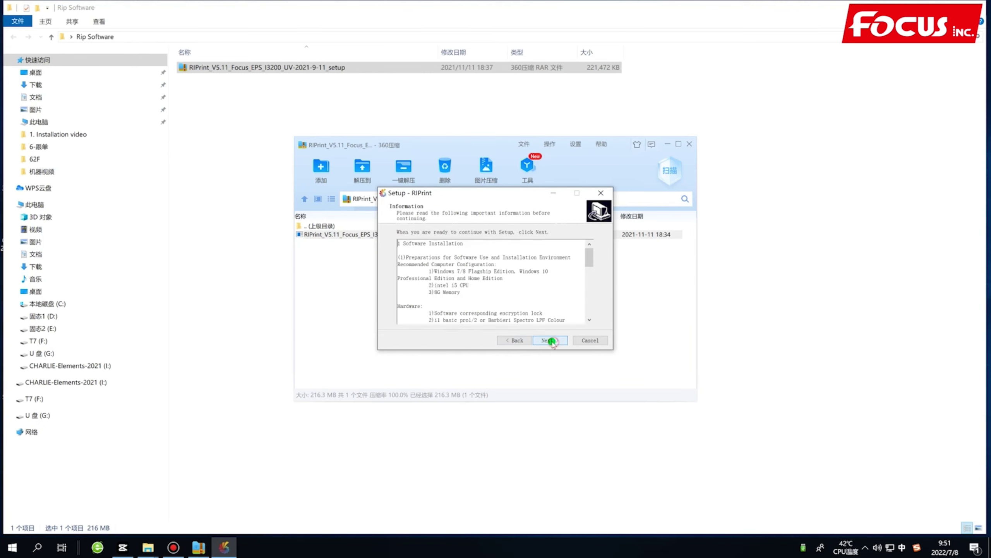
click(550, 340)
click(550, 340)
click(550, 340)
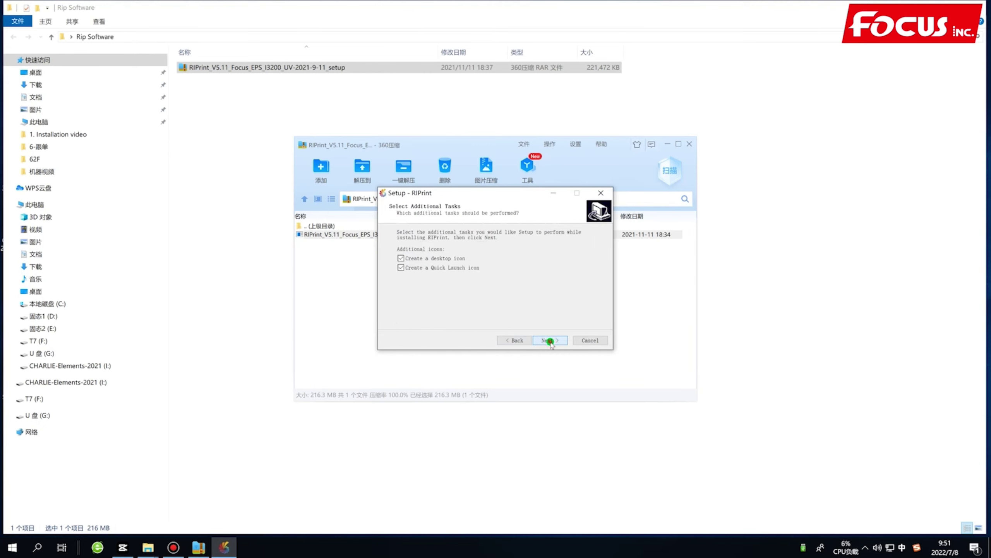
click(549, 340)
click(550, 340)
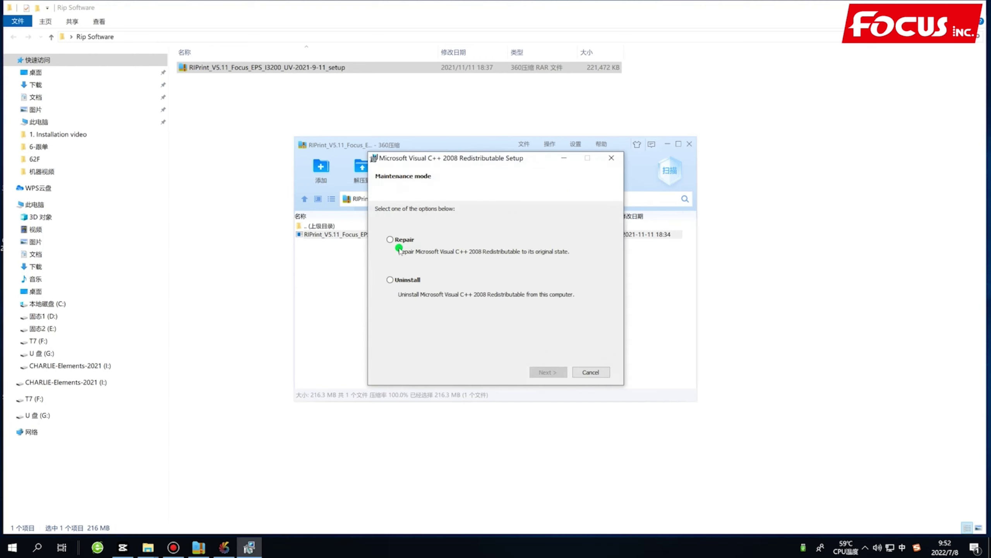
Step: Repair the Microsoft Visual C++ 2008 and 2010 x86 Redistributables and finish the RIPrint setup
click(395, 242)
click(544, 371)
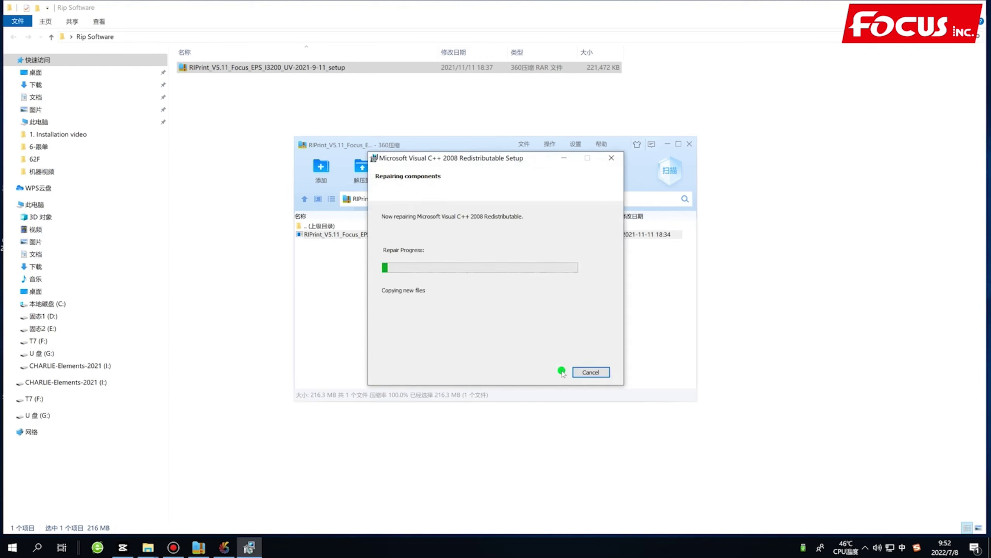
click(590, 372)
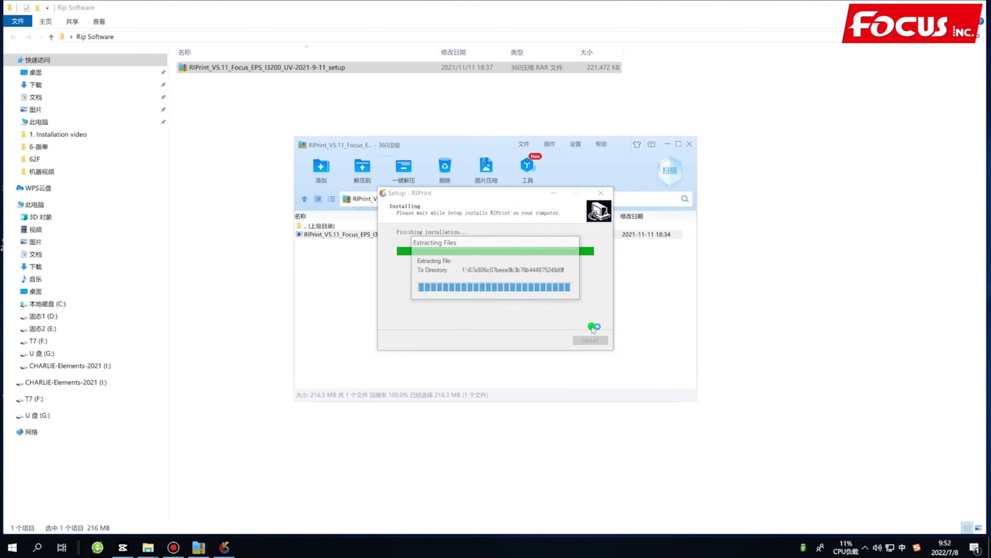
click(545, 382)
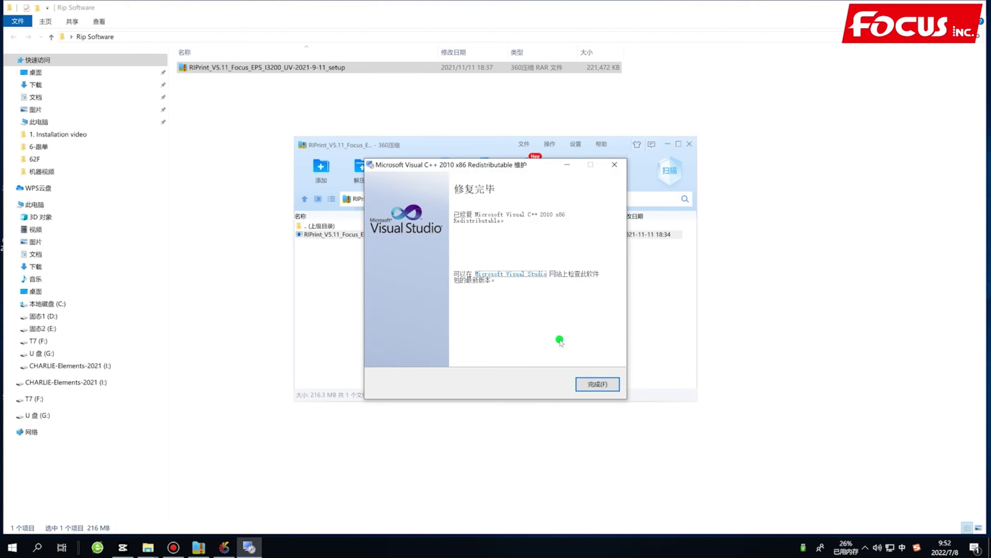
click(595, 384)
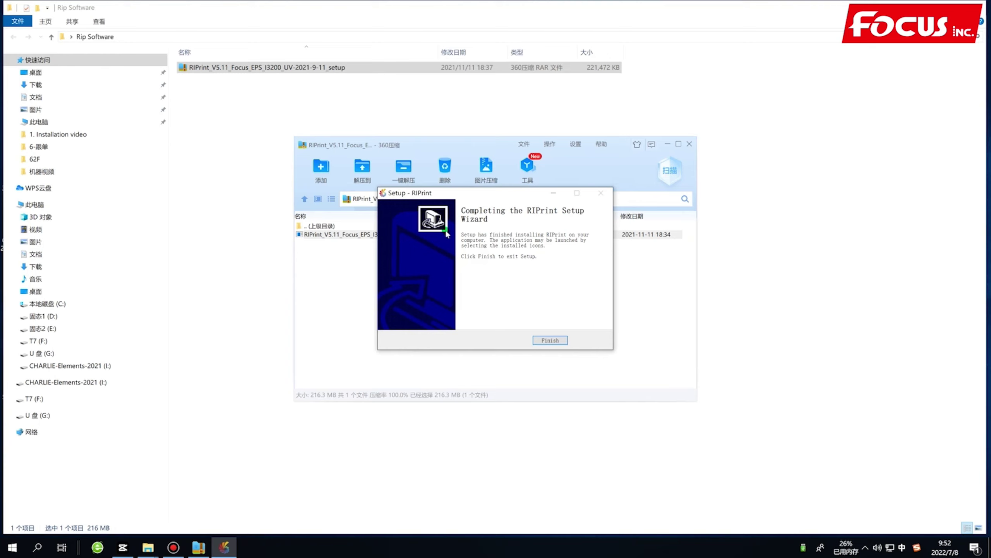
click(552, 341)
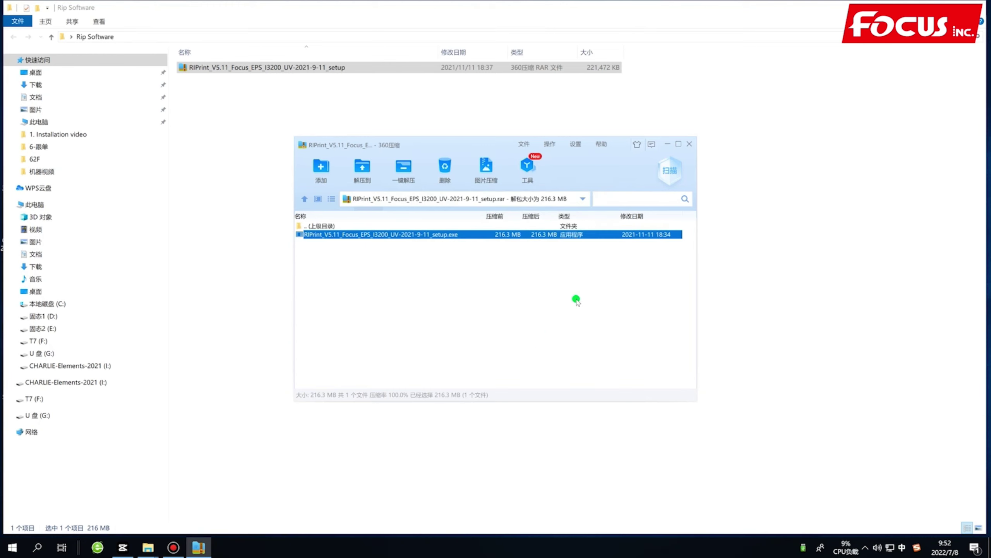
Step: Close the archive viewer and move the RIPrint shortcut beside the Focus-Print icon on the desktop
click(691, 144)
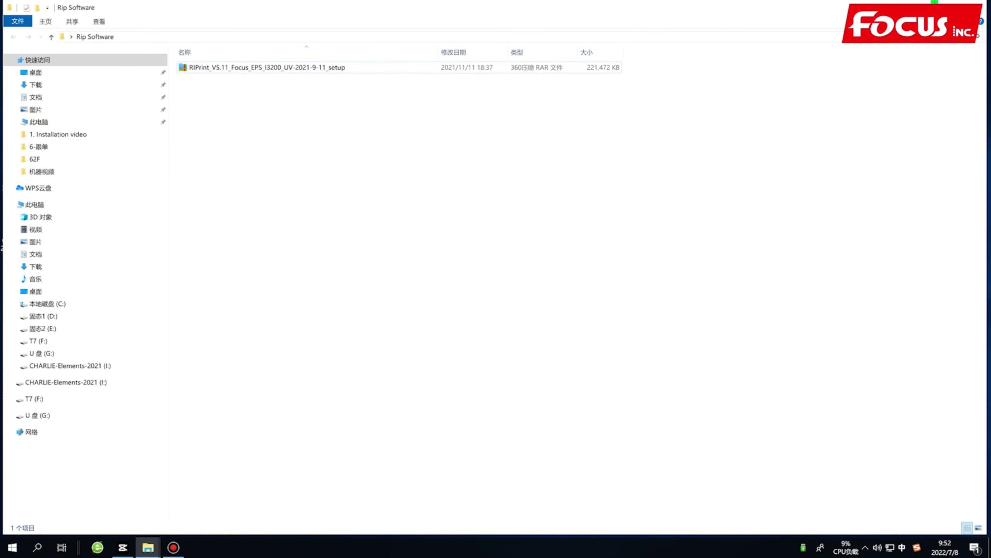
key(super+d)
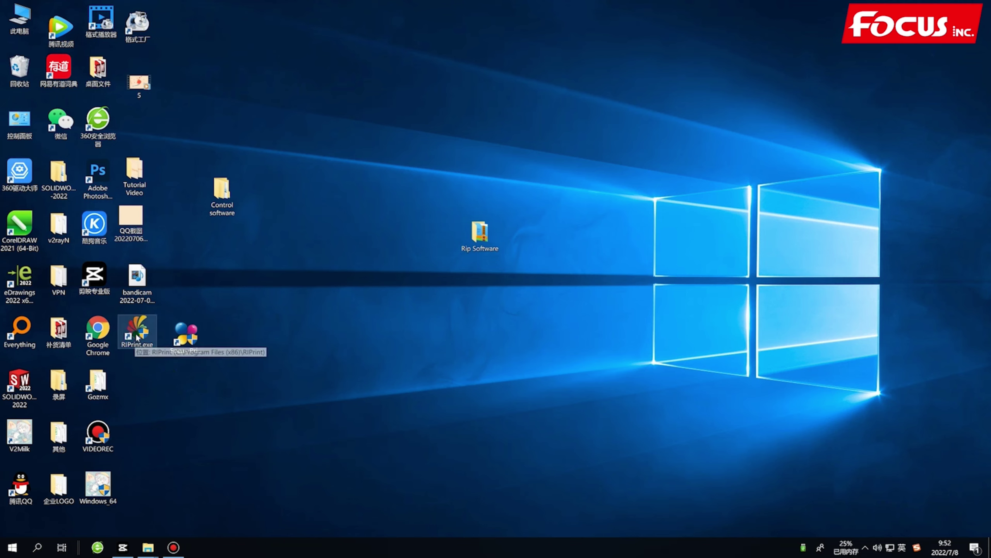
drag(136, 333, 311, 344)
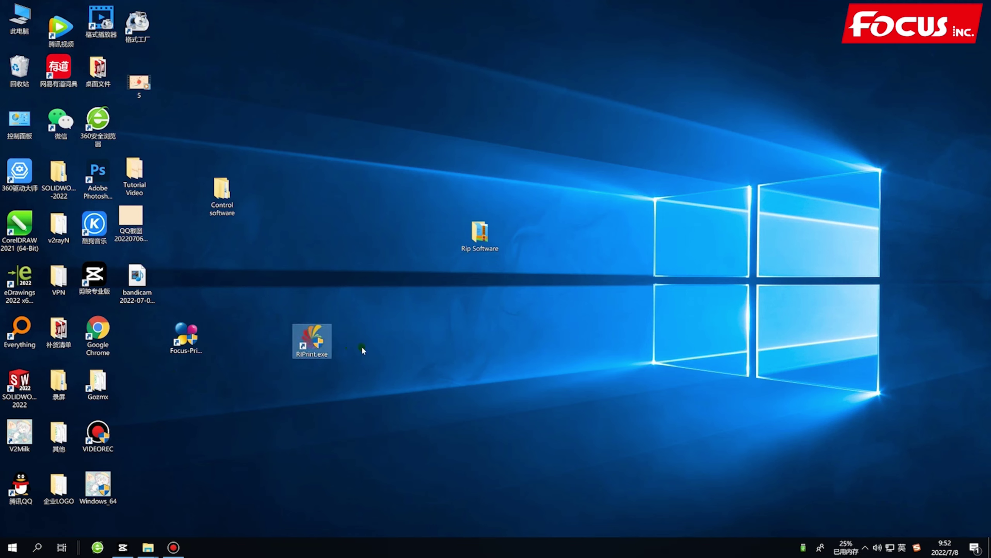
Step: Launch RIPrint and check the EPS-I3200-UV entry in its printer settings
double_click(323, 346)
click(440, 336)
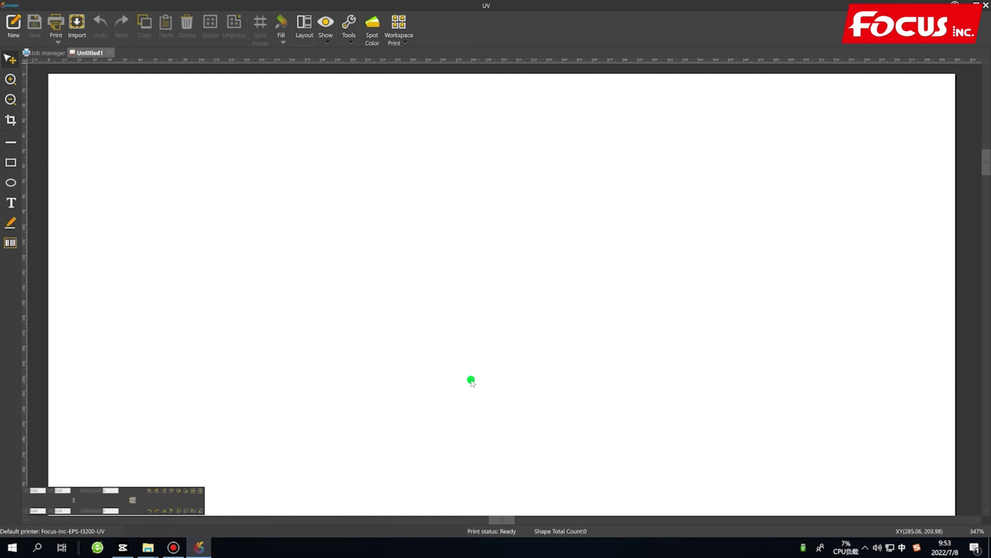
click(10, 6)
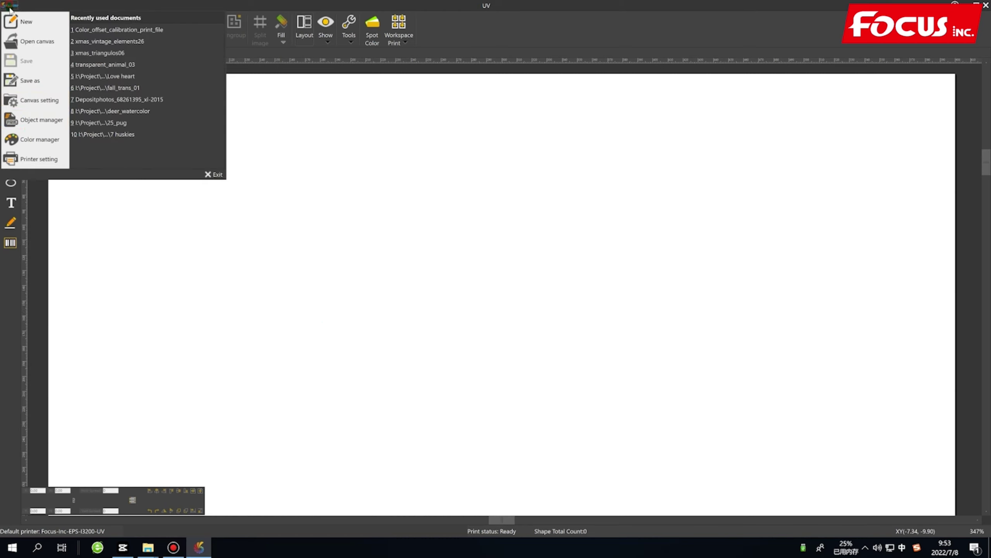
click(38, 160)
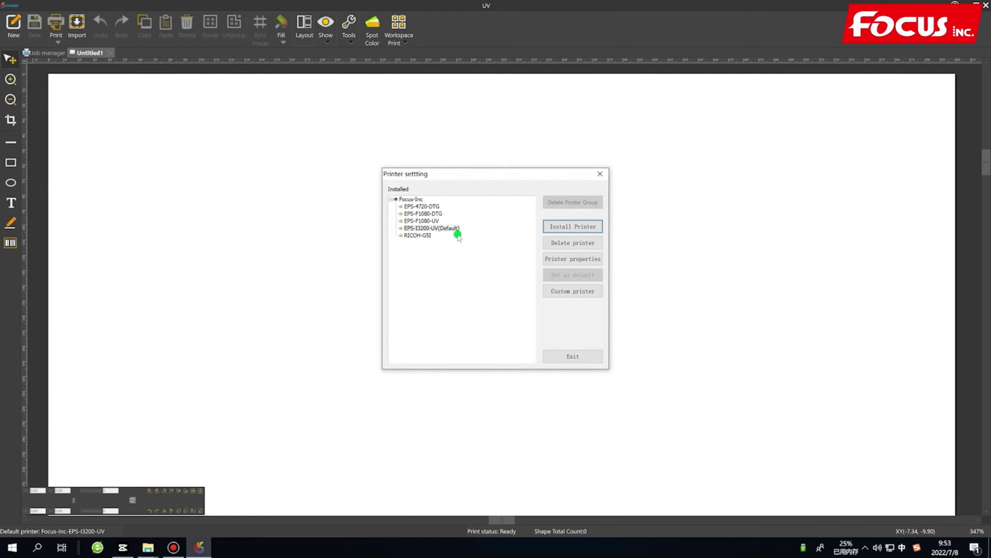
click(426, 228)
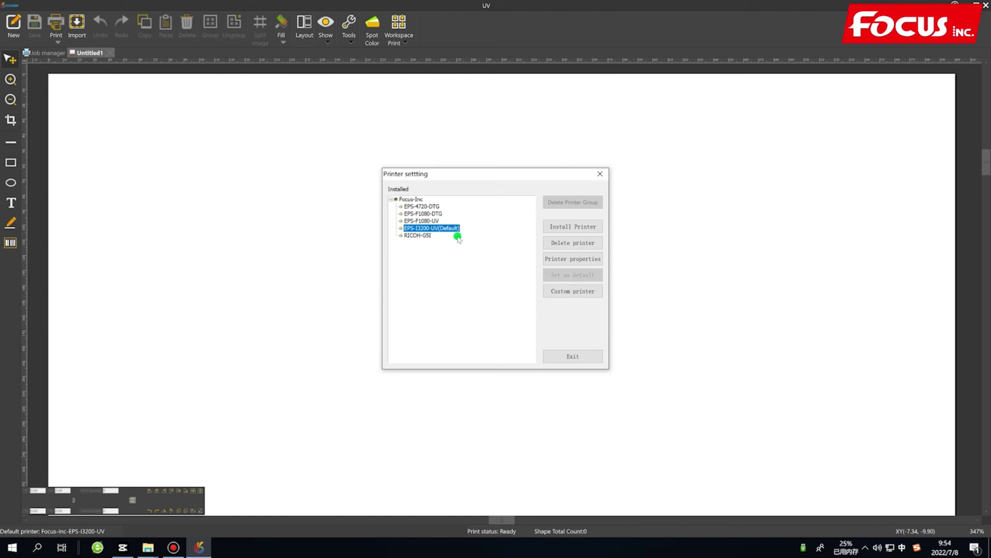
click(600, 174)
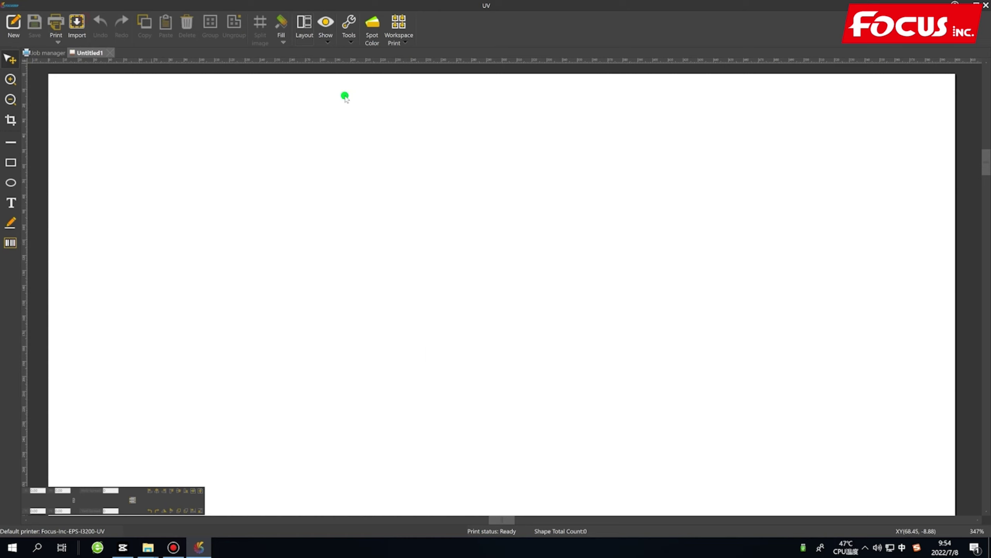
click(369, 265)
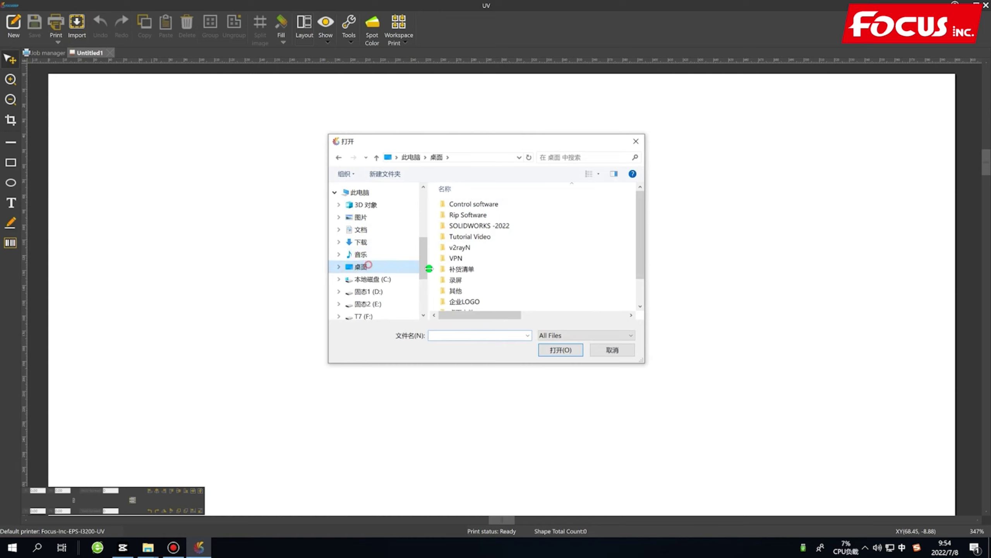
scroll(508, 269, down, 2)
click(507, 305)
click(561, 350)
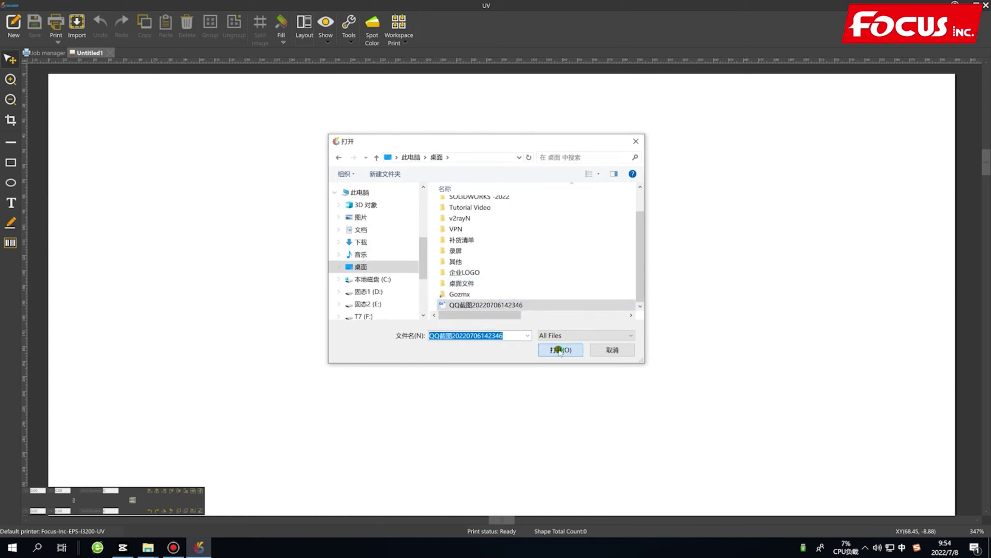
click(530, 300)
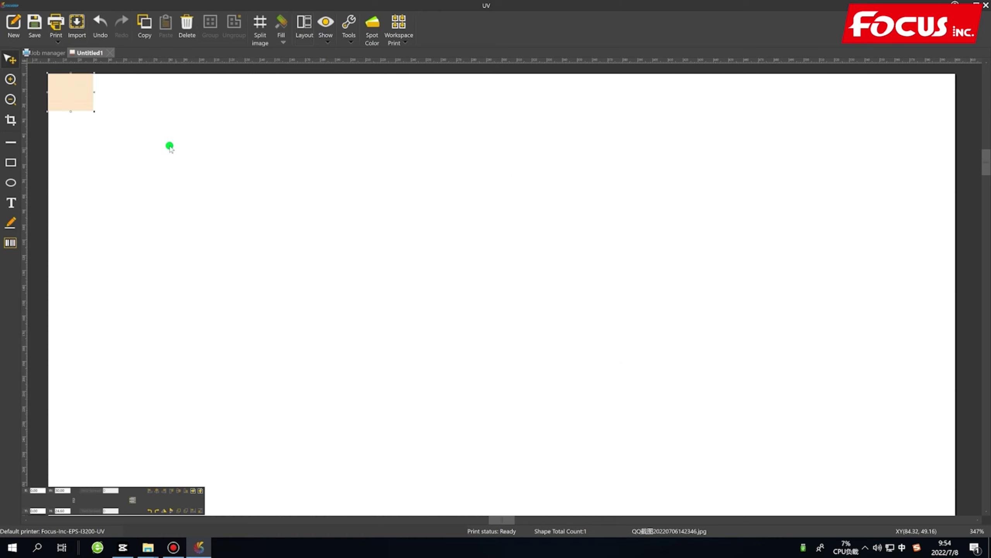
drag(80, 102, 186, 222)
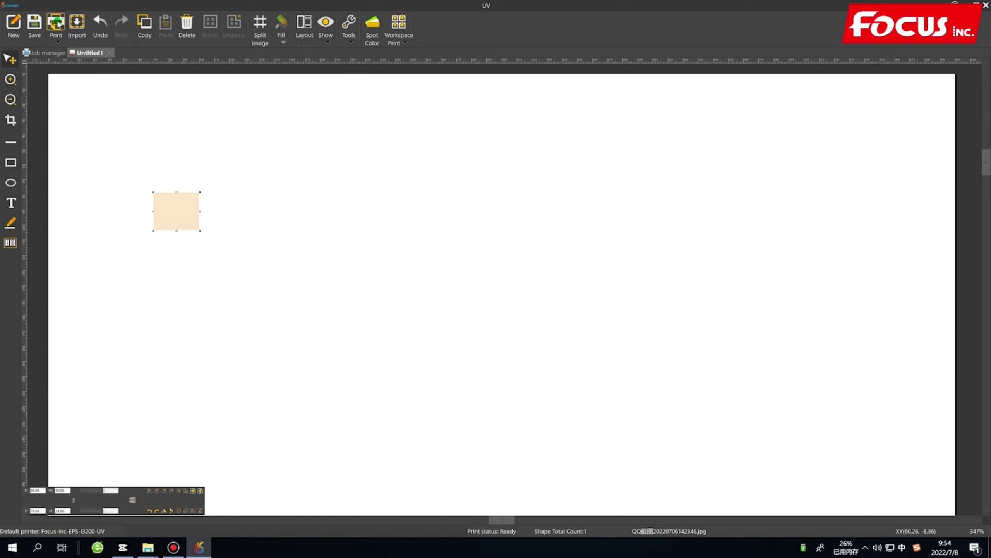
Step: Examine the available print solutions for the image in the print settings, closing them without printing
click(55, 22)
click(425, 171)
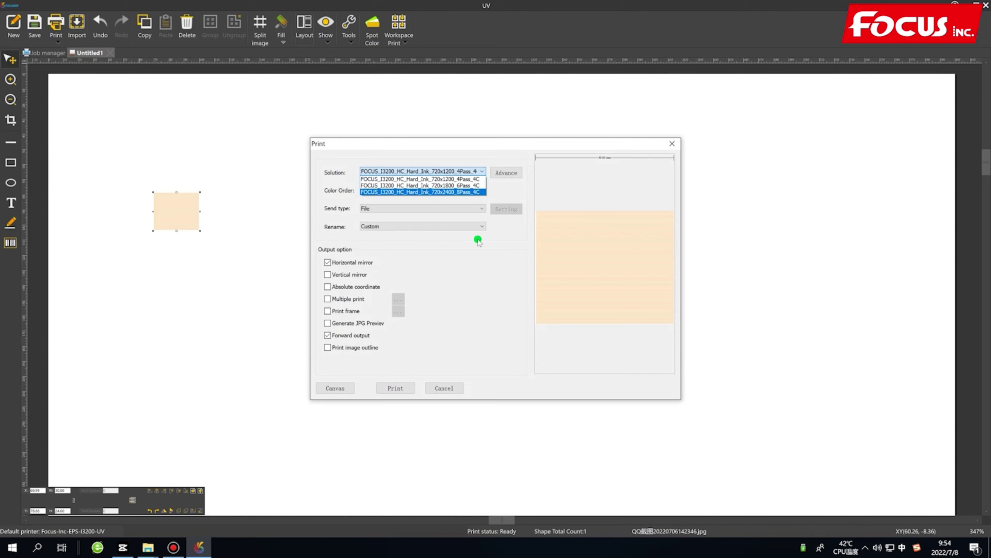
click(484, 278)
click(468, 172)
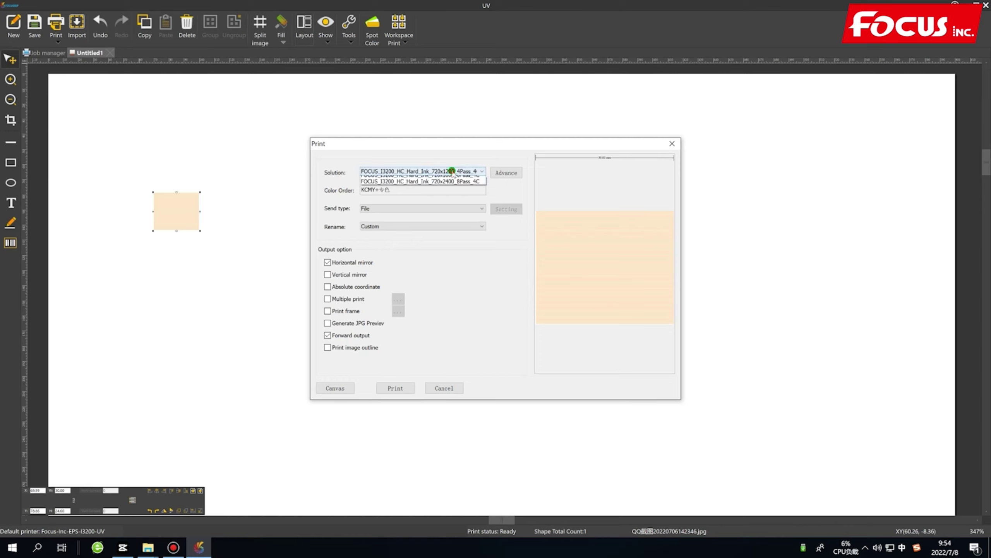
click(673, 144)
click(673, 143)
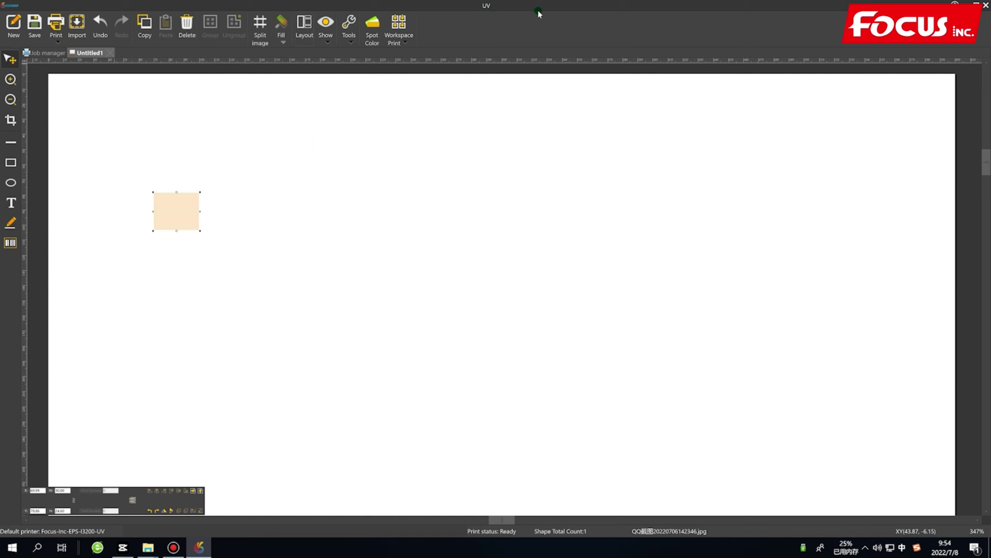
Step: Recheck the default EPS-I3200-UV printer in the list of installed Focus-Inc printers
click(9, 5)
click(34, 157)
click(422, 230)
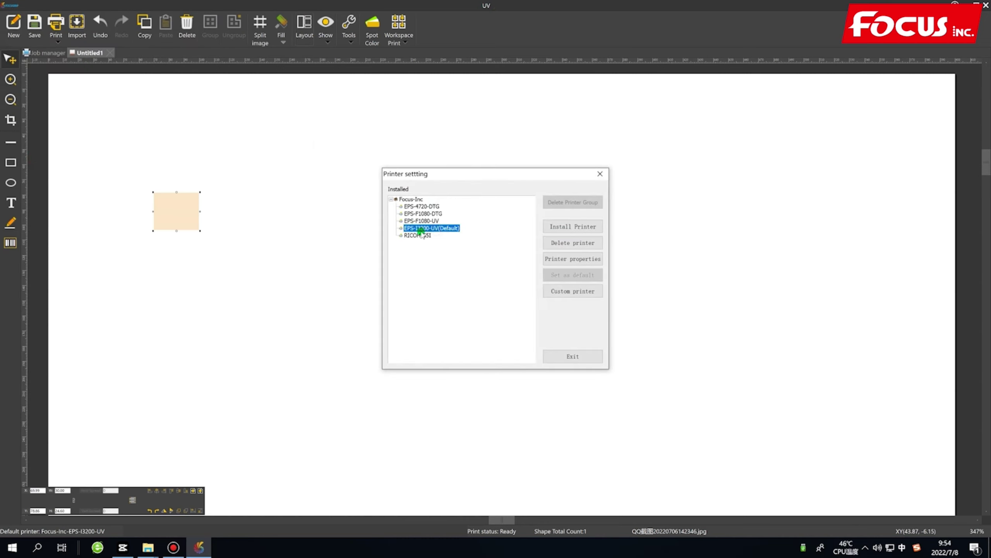
click(600, 173)
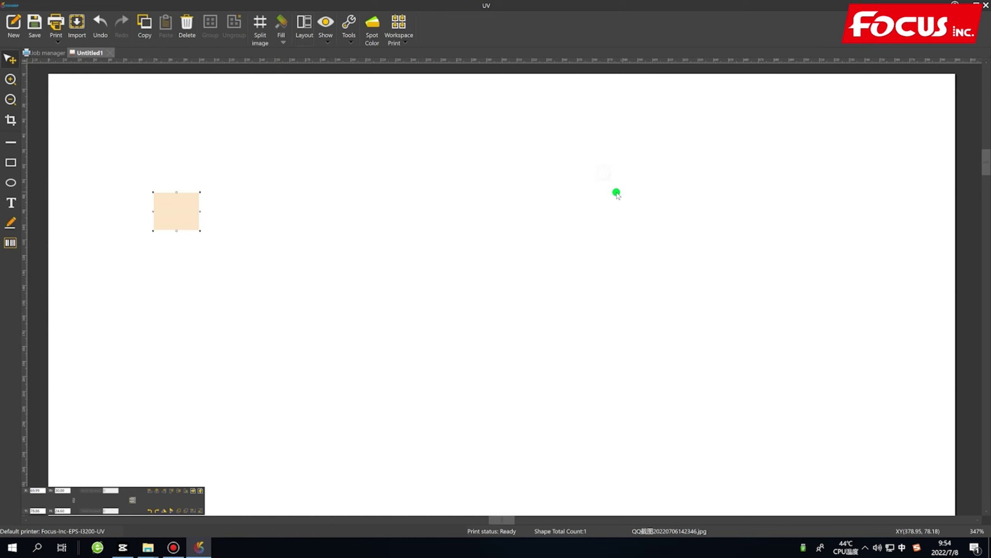
click(9, 5)
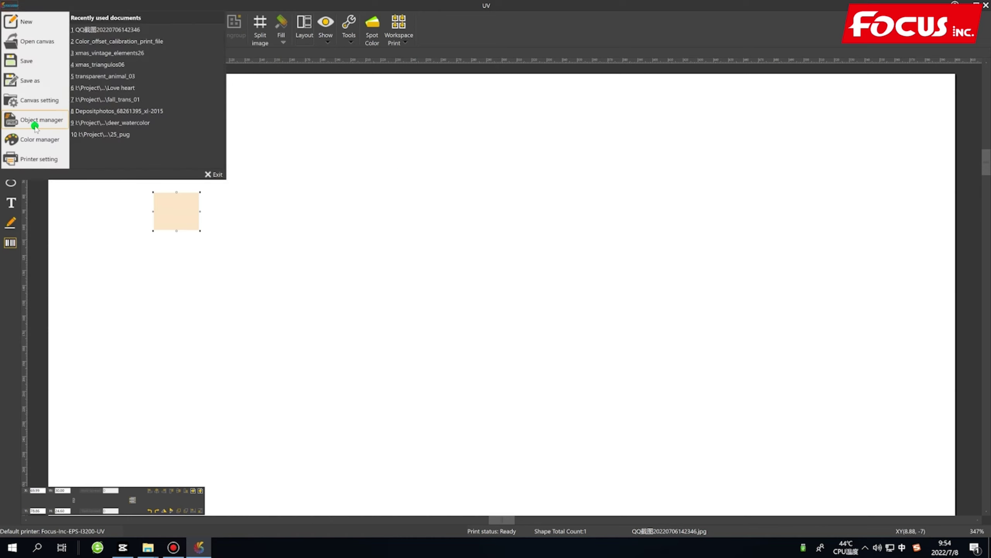
click(34, 156)
click(436, 229)
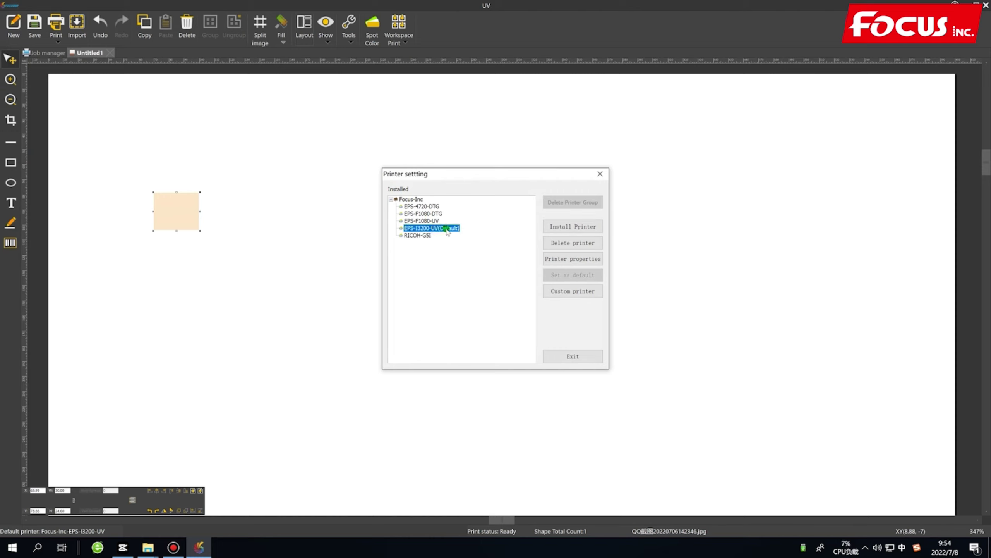
Step: Review the EPS-F1080-UV, RICOH-G5I and EPS-I3200-UV entries among the installed printers, and close the printer settings and RIPrint
click(426, 221)
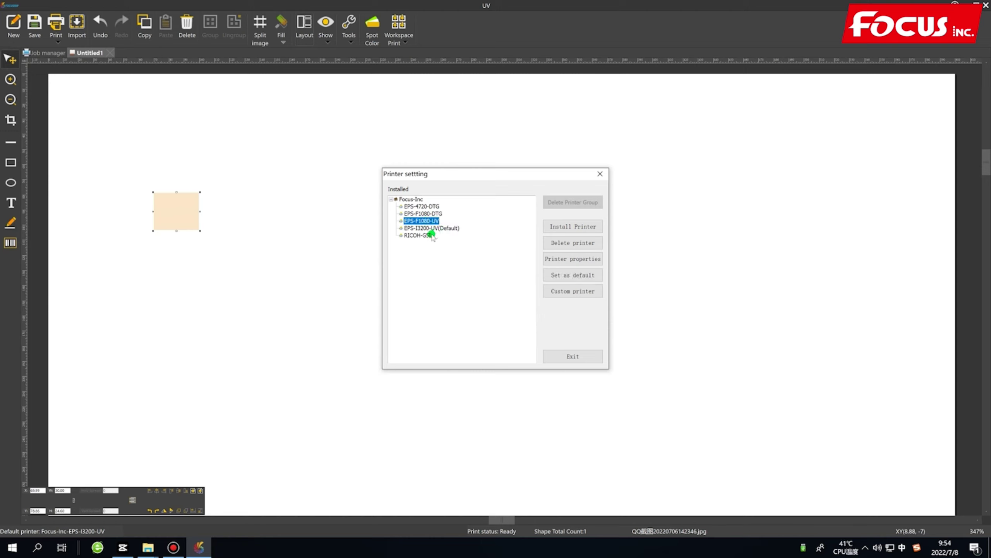
click(421, 235)
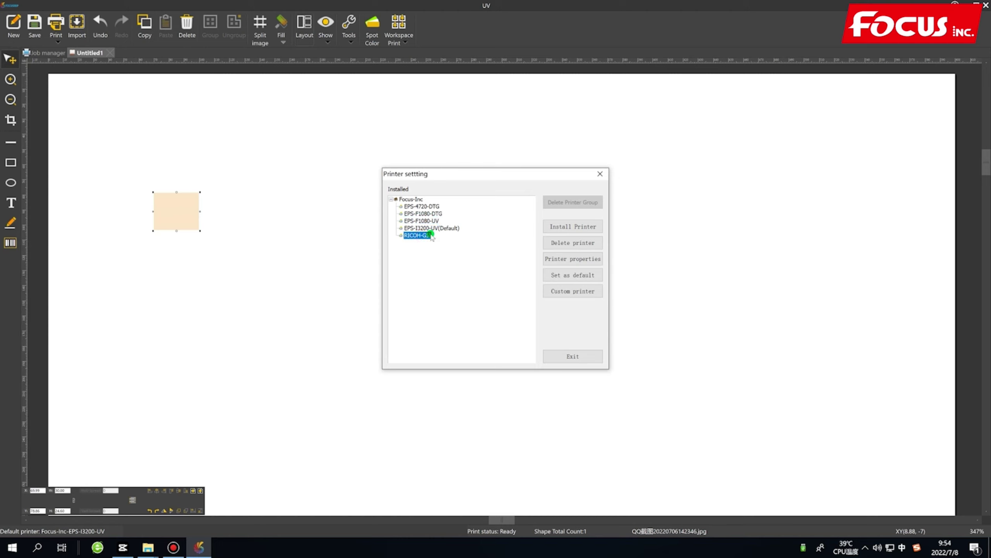
click(429, 228)
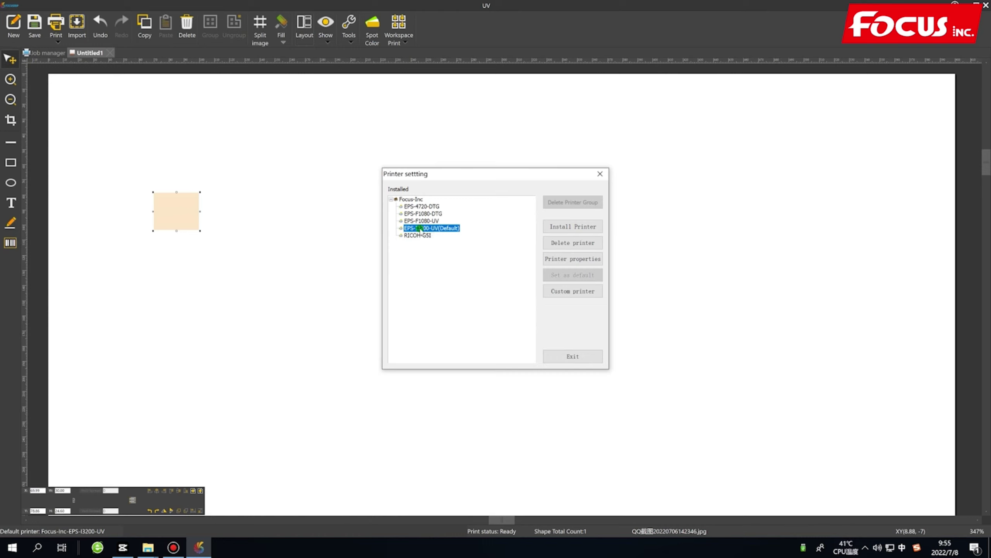
click(600, 174)
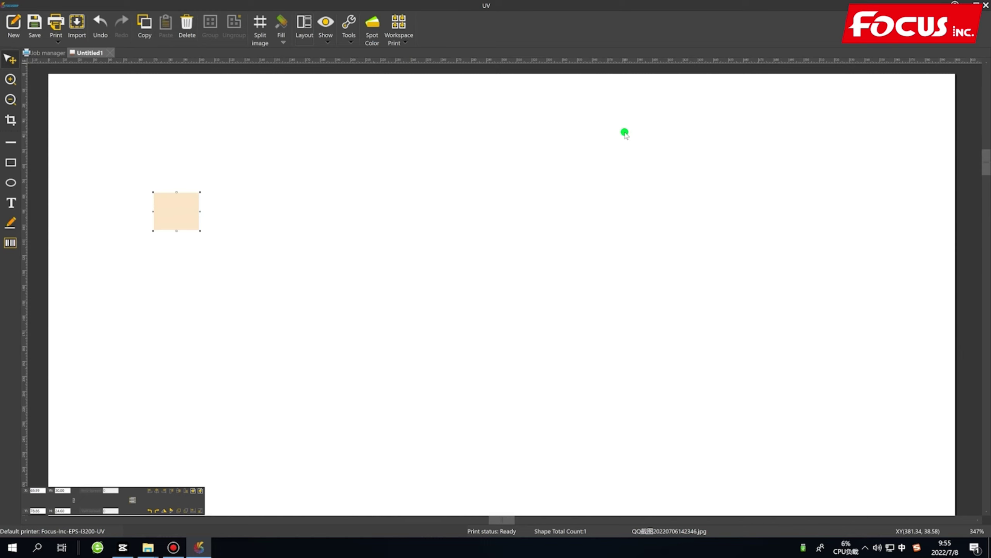
click(987, 7)
click(533, 292)
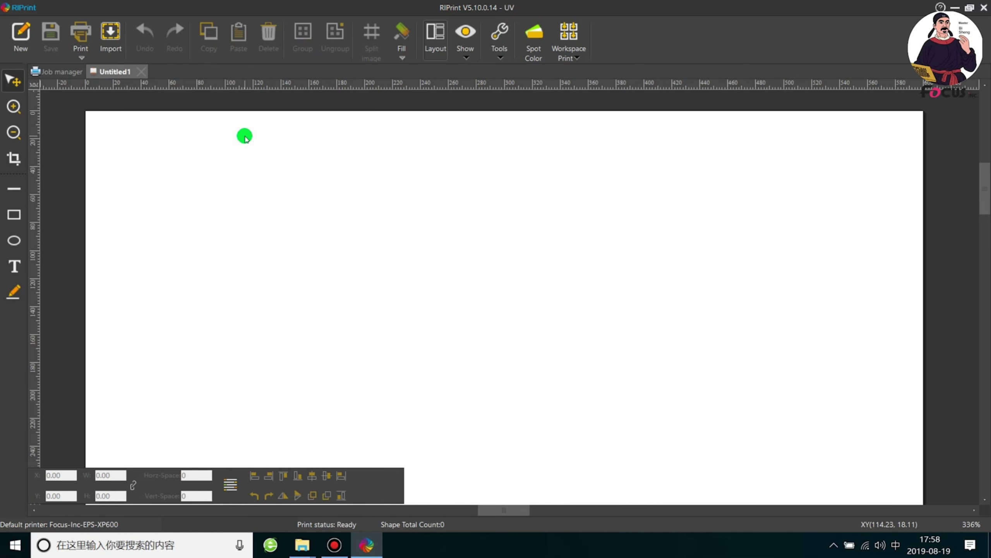
Step: Examine the properties of the default EPS-XP600 printer in the printer settings, closing them without changes
click(18, 8)
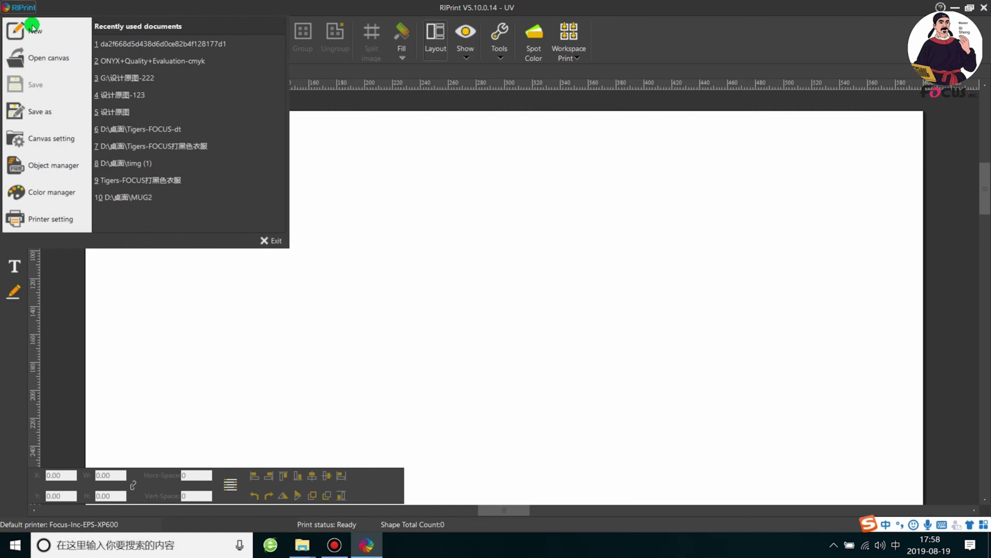
click(41, 216)
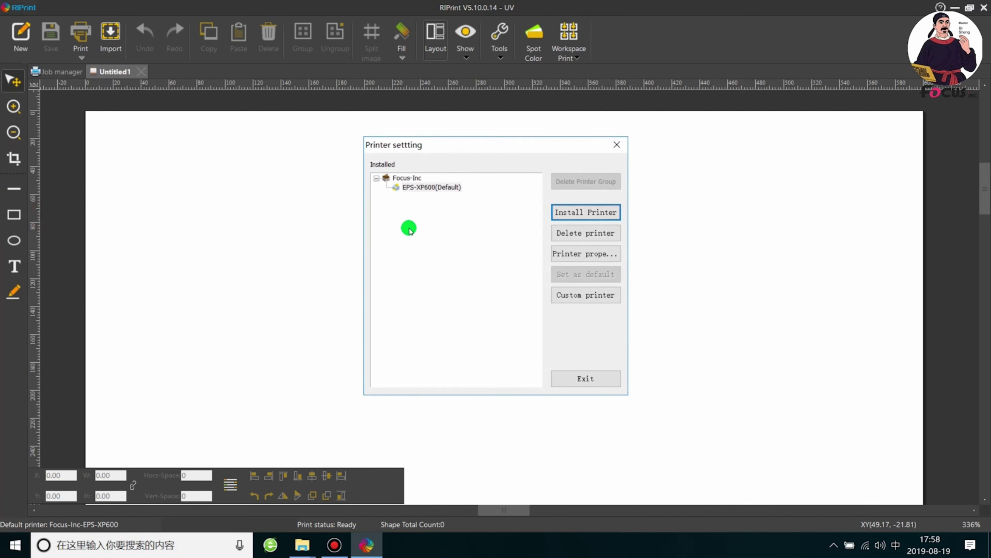
click(429, 188)
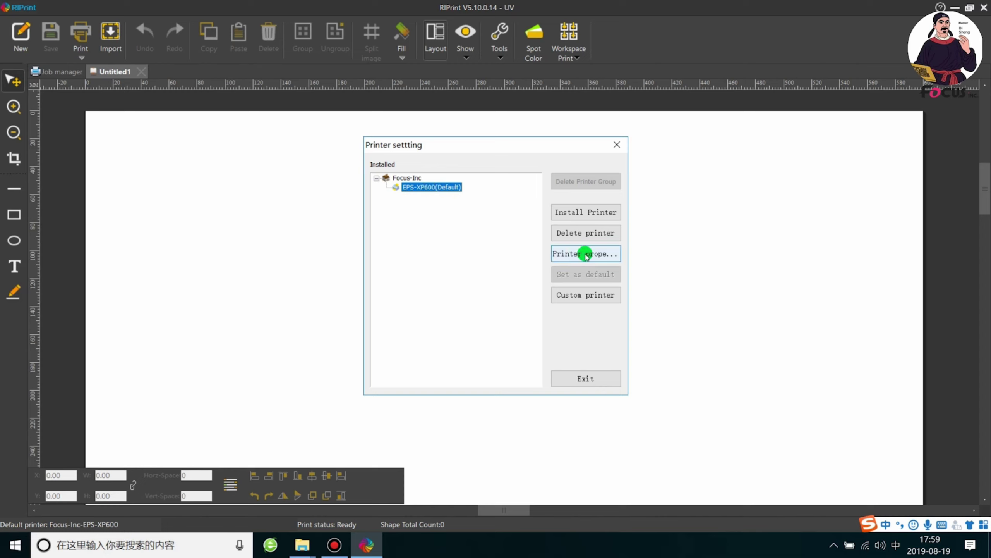
click(584, 253)
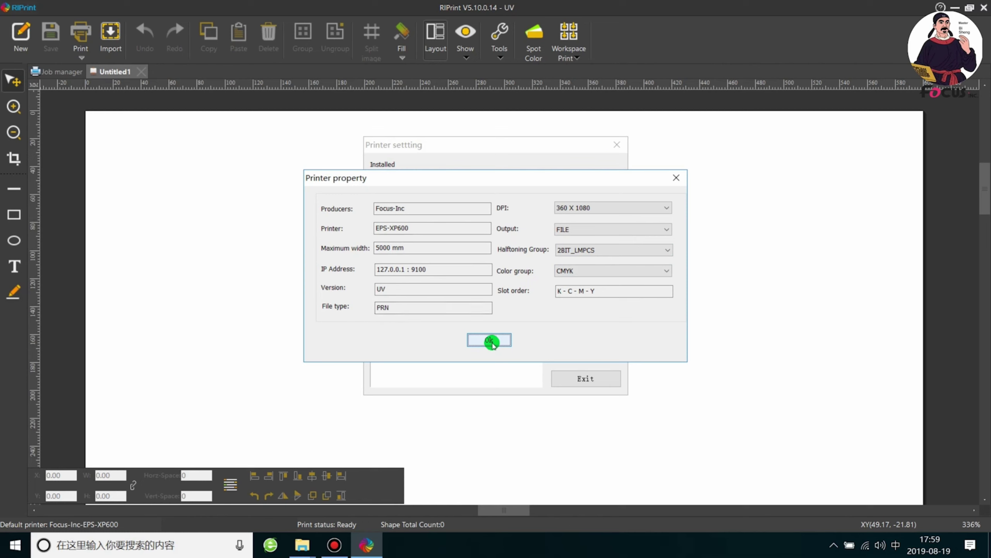
click(491, 340)
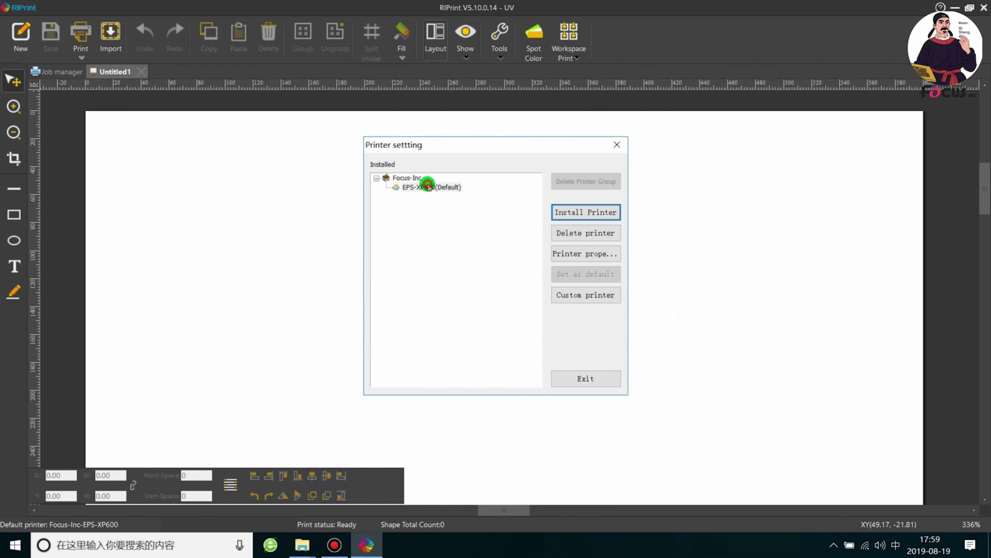
click(427, 187)
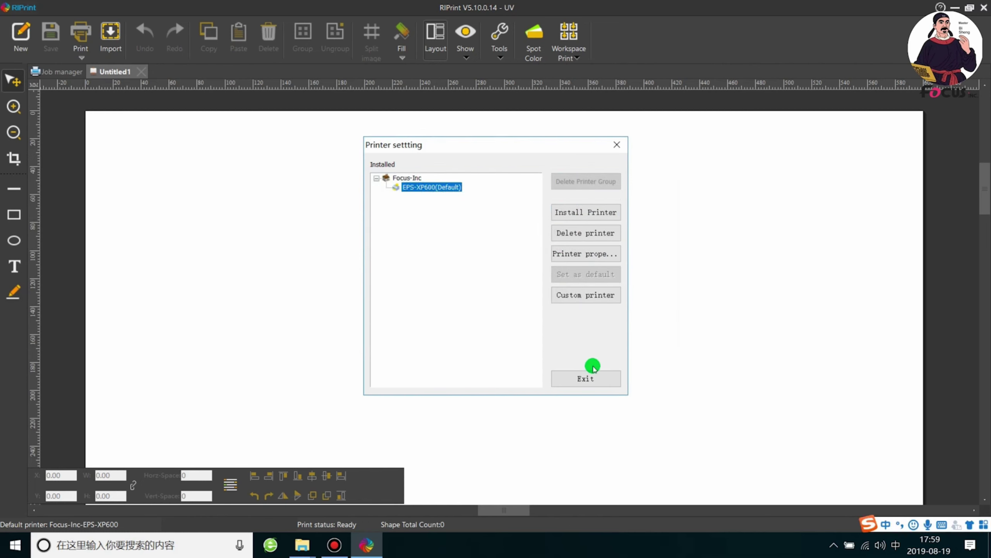
click(590, 388)
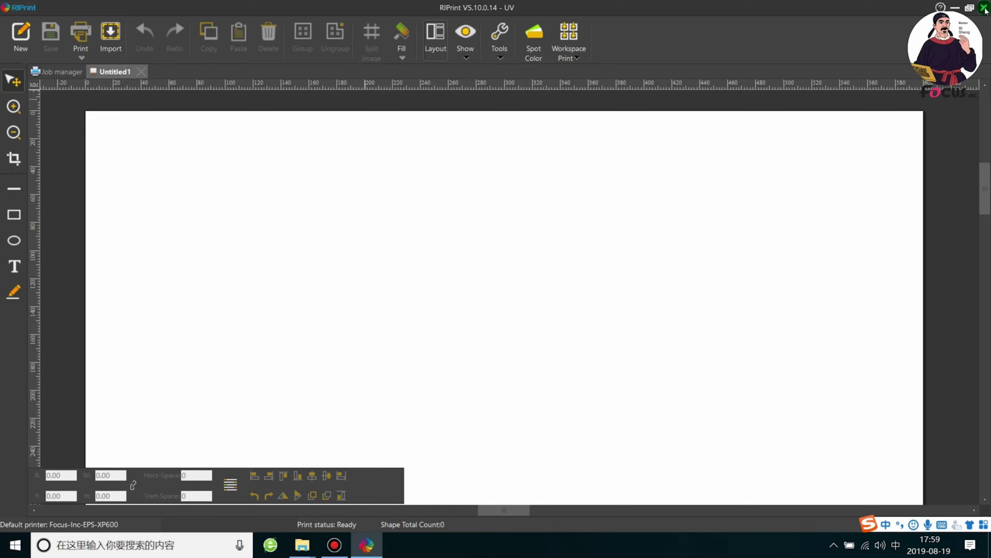
Step: Close RIPrint and refresh the desktop
click(984, 8)
right_click(309, 317)
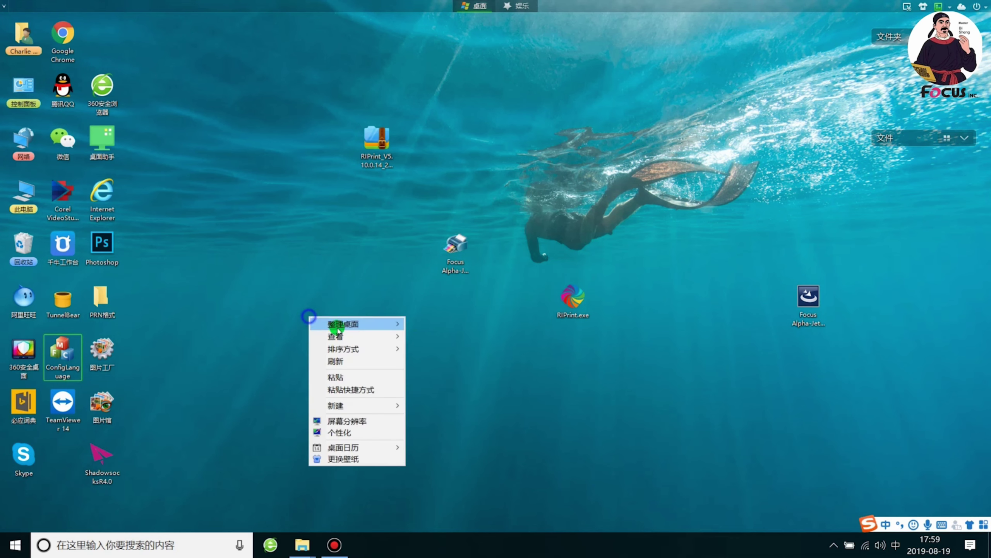
click(349, 367)
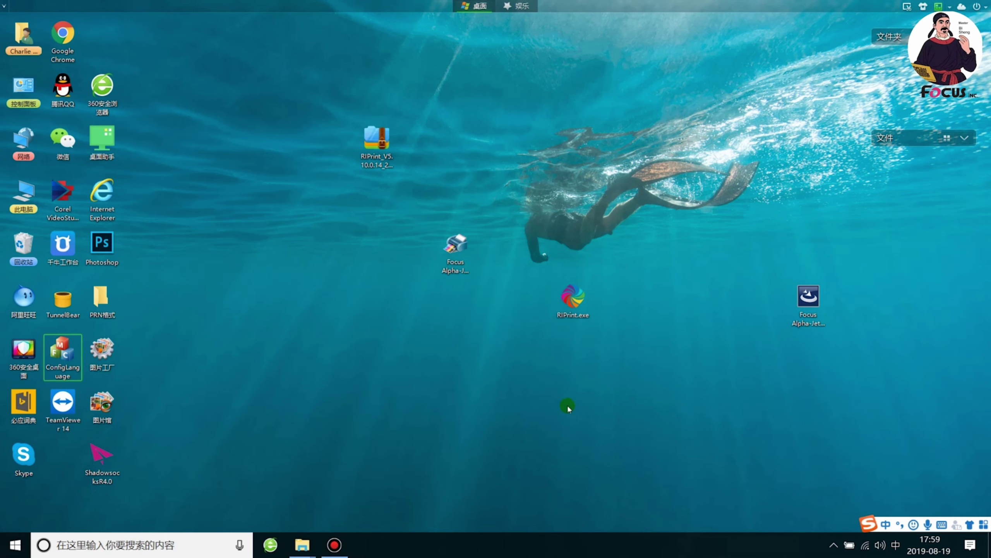